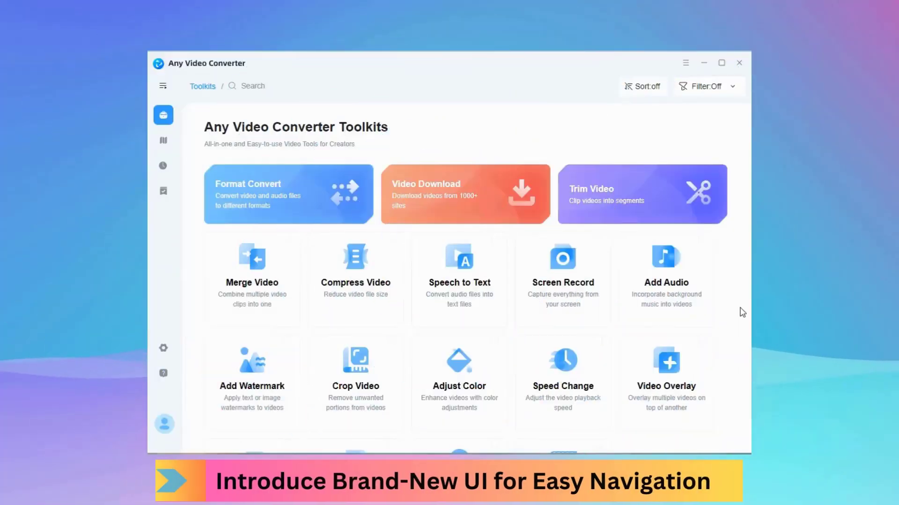
# - Browse the toolkit grid, then filter it to show only the Video tools
pyautogui.scroll(-2, 735, 236)
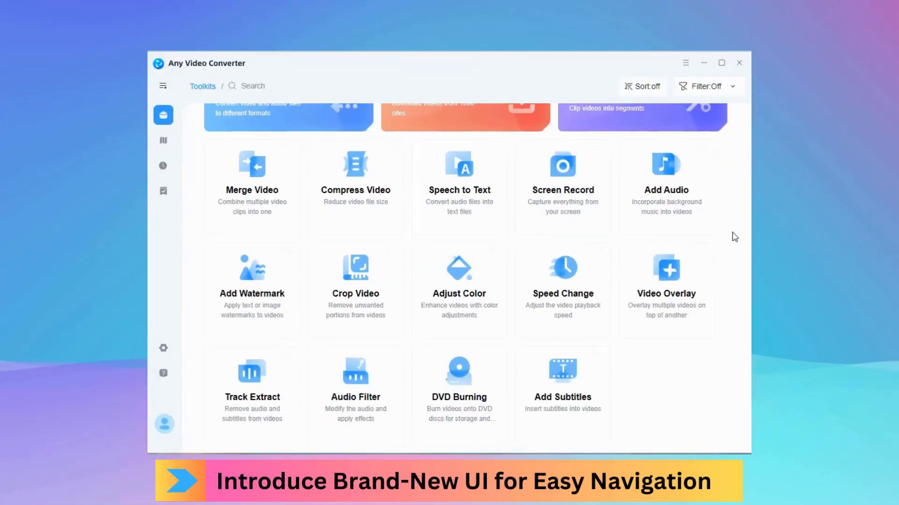
pyautogui.scroll(2, 736, 238)
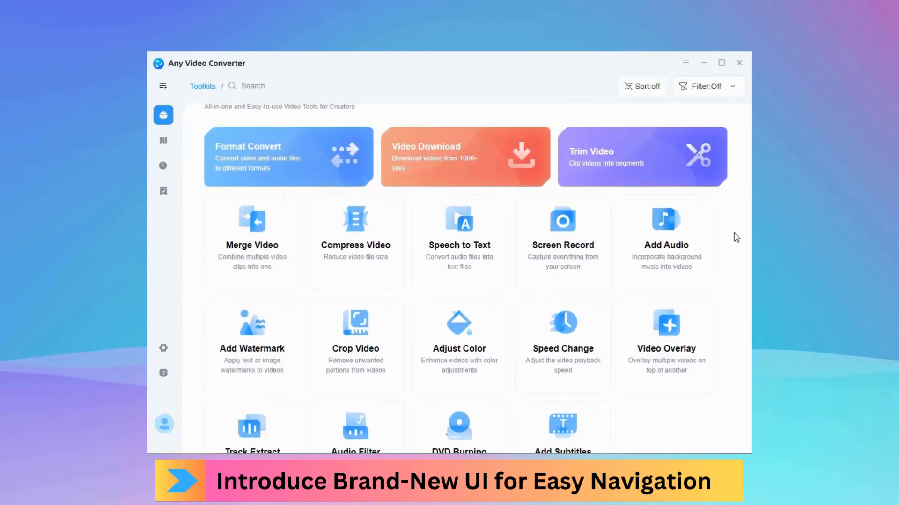
pyautogui.scroll(1, 736, 237)
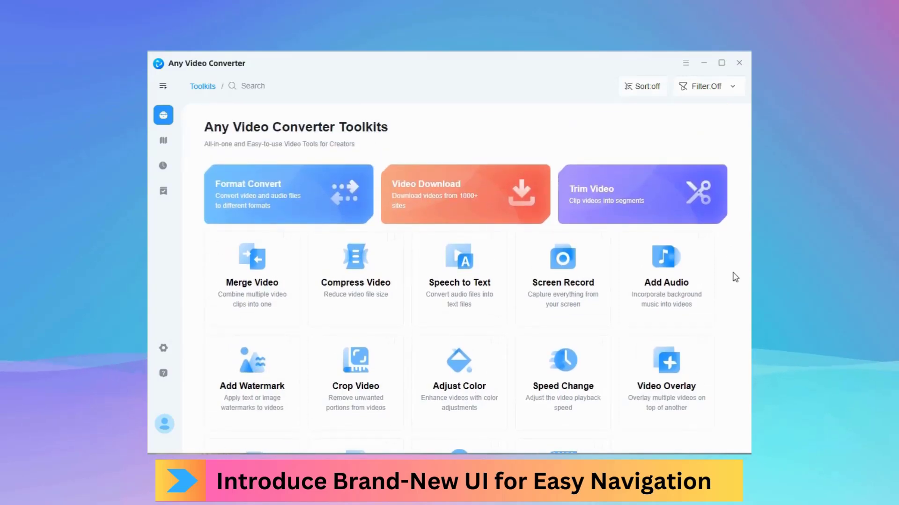
pyautogui.click(731, 96)
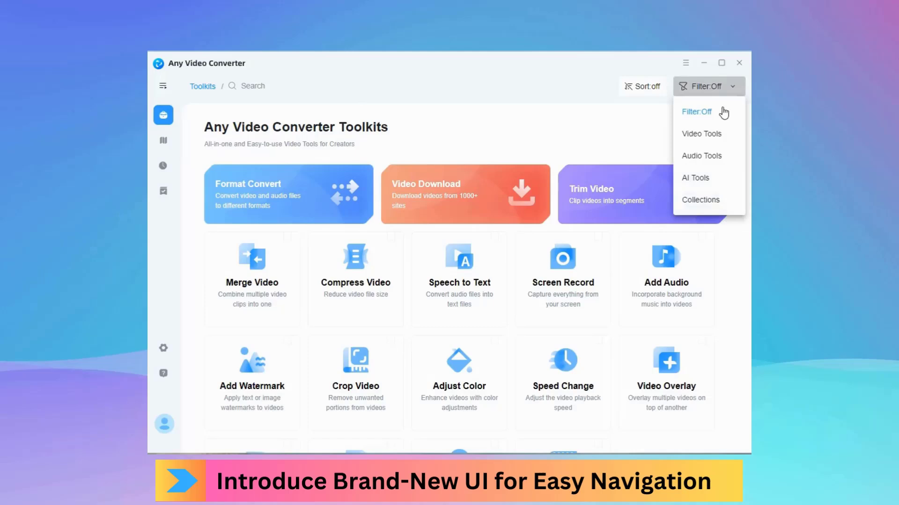
pyautogui.click(712, 114)
pyautogui.click(722, 86)
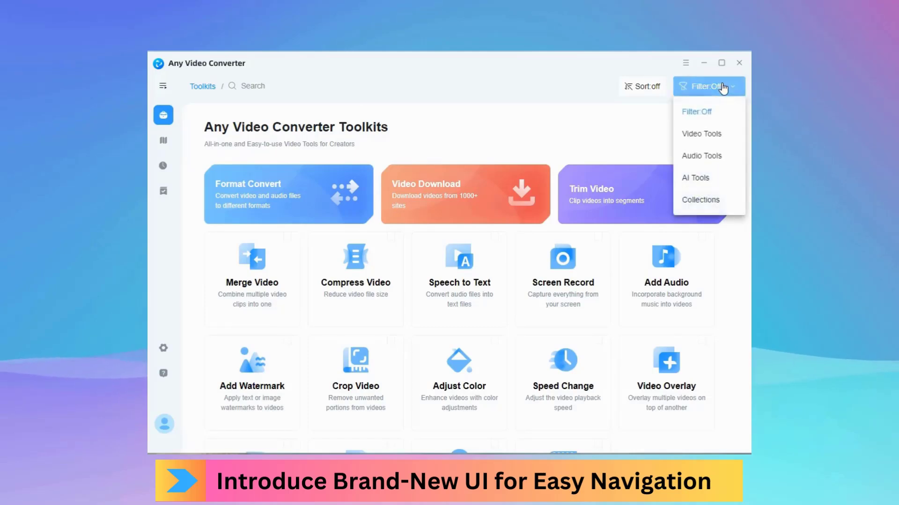
pyautogui.click(721, 134)
# - Switch the toolkit filter to Audio tools, then to AI tools
pyautogui.scroll(-2, 736, 134)
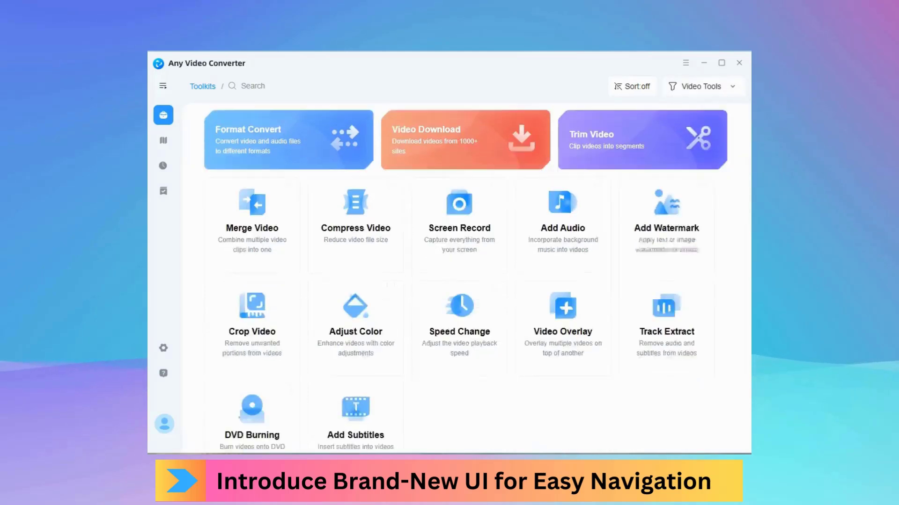
pyautogui.scroll(2, 737, 133)
pyautogui.click(721, 86)
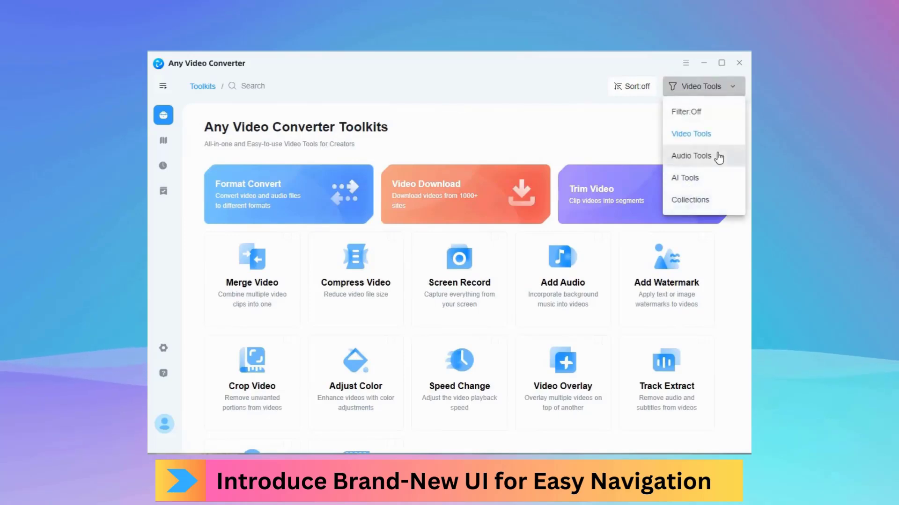
pyautogui.click(720, 155)
pyautogui.click(730, 86)
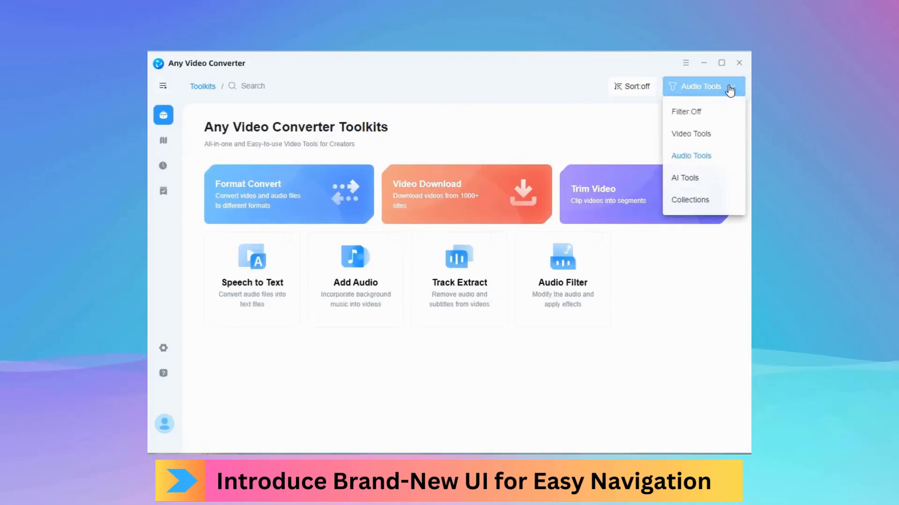
pyautogui.click(717, 177)
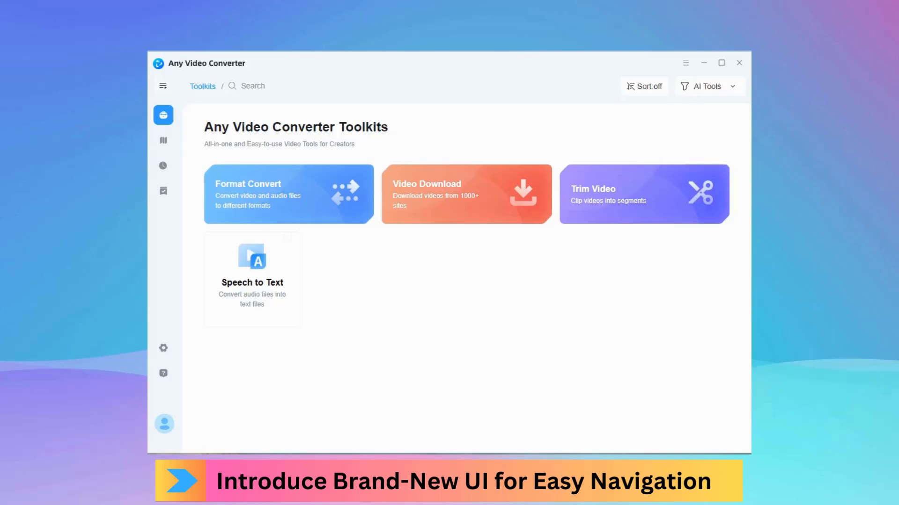
# - Clear the filter, view the bookmarked Collections tools, then set Filter back to Off
pyautogui.click(727, 89)
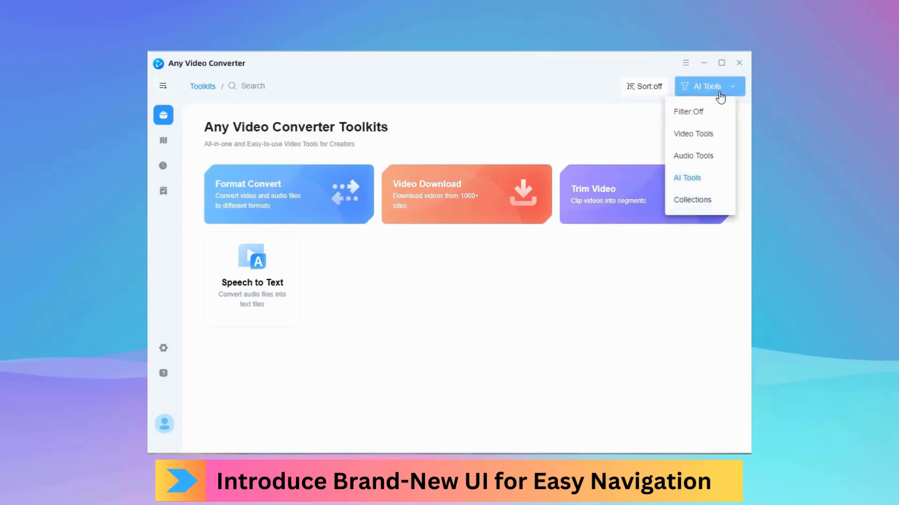
pyautogui.click(701, 112)
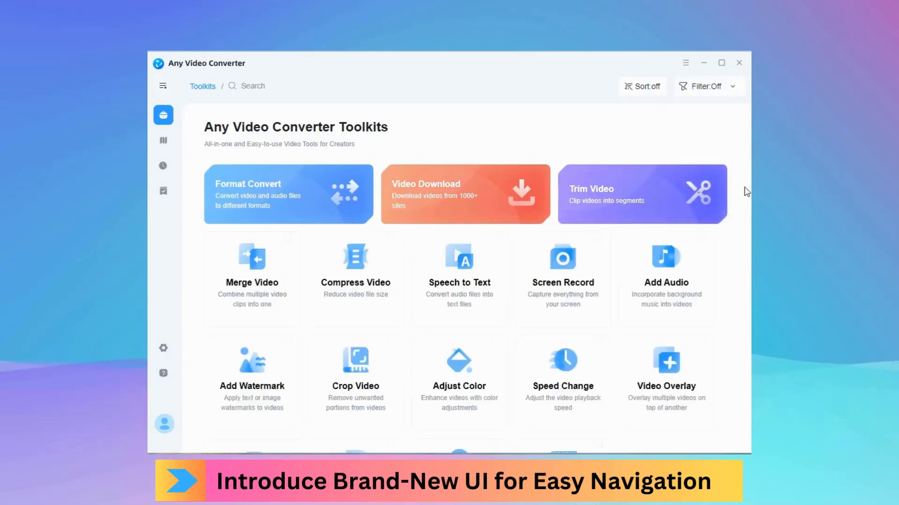
pyautogui.scroll(-2, 738, 248)
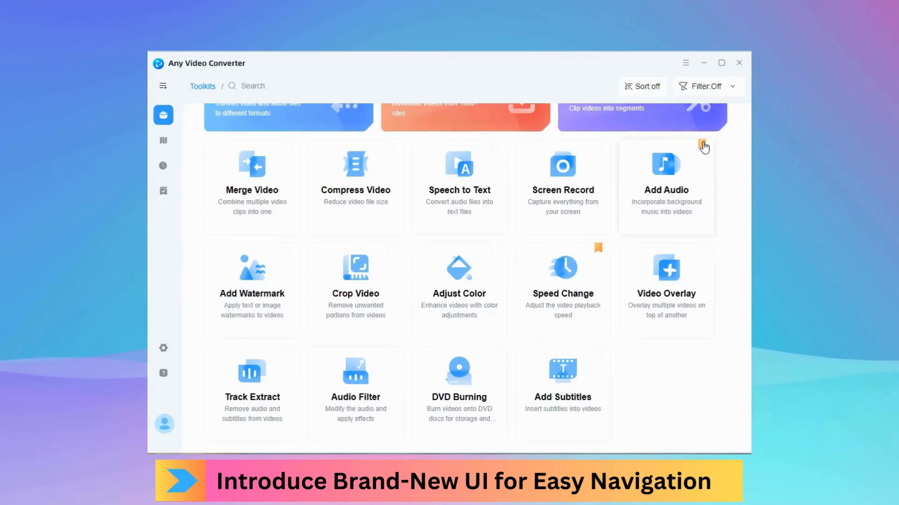
pyautogui.scroll(2, 738, 200)
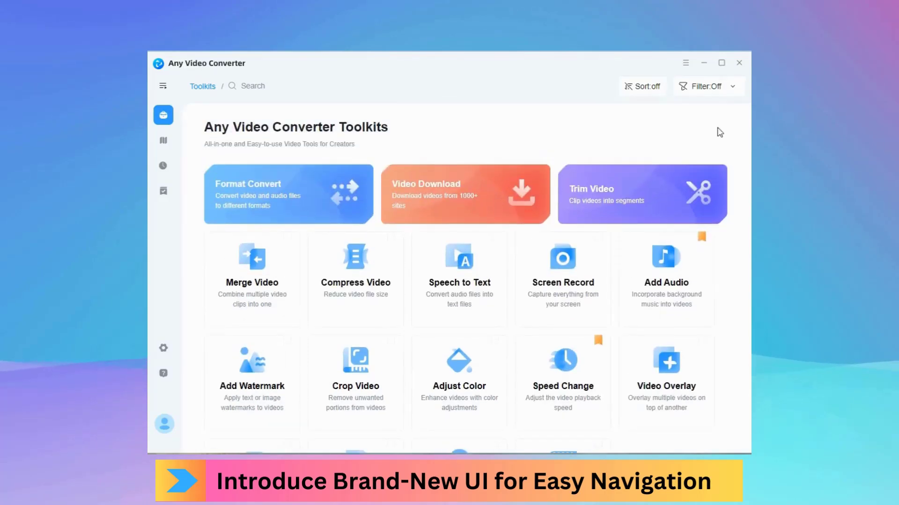
pyautogui.click(707, 86)
pyautogui.click(713, 199)
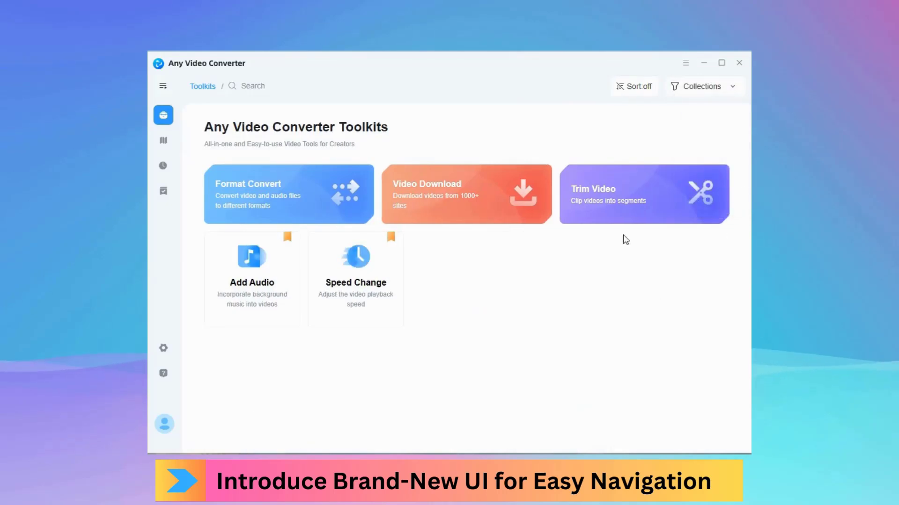
pyautogui.click(698, 88)
pyautogui.click(688, 113)
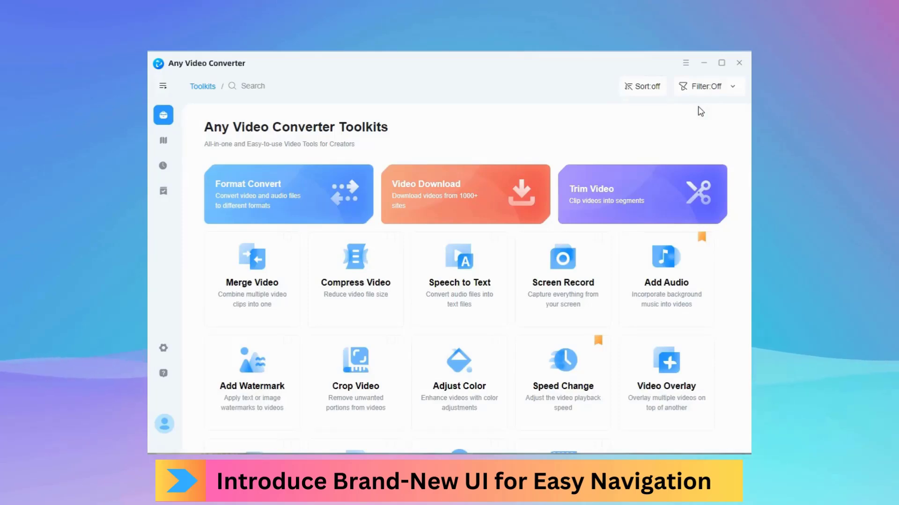
# - Toggle tool sorting between Recent and off twice, leaving sorting off
pyautogui.click(633, 92)
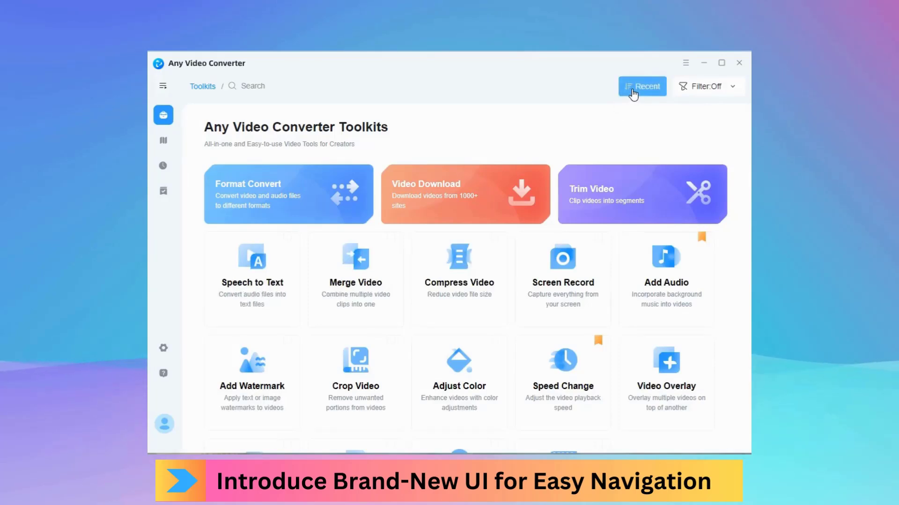
pyautogui.click(633, 93)
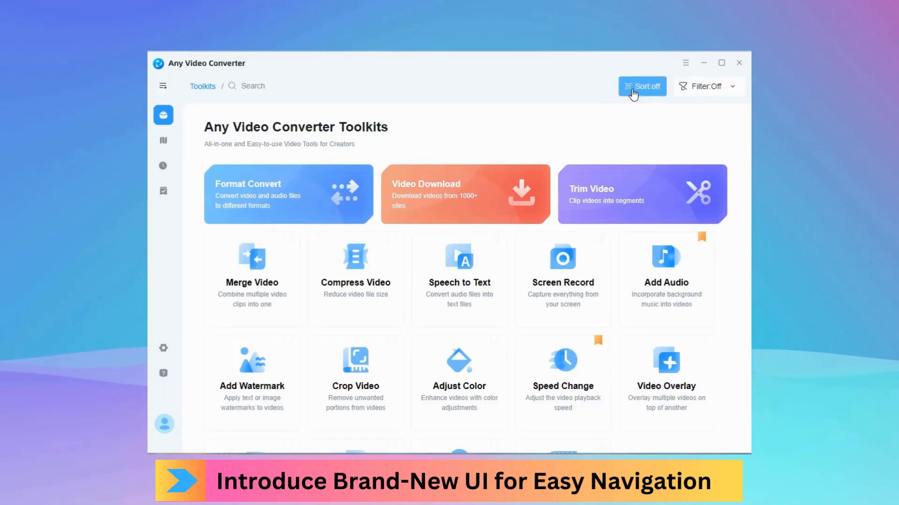
pyautogui.click(633, 93)
pyautogui.click(633, 92)
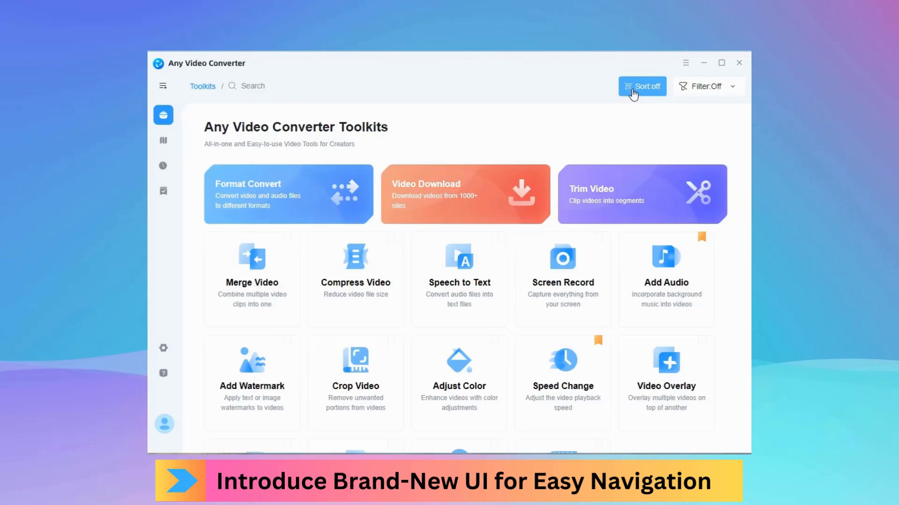
# - Search the toolkits for 'subtitle', clear the search, and expand the sidebar
pyautogui.click(270, 90)
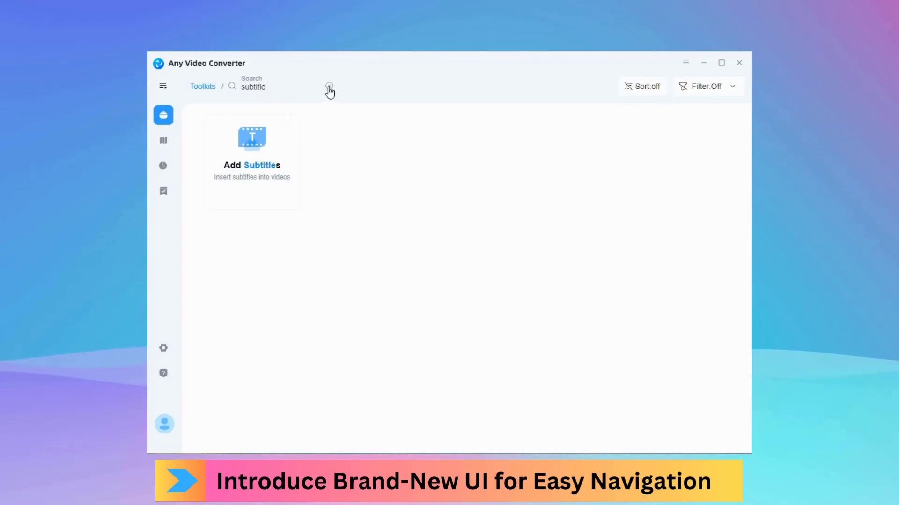
pyautogui.click(328, 87)
pyautogui.click(164, 90)
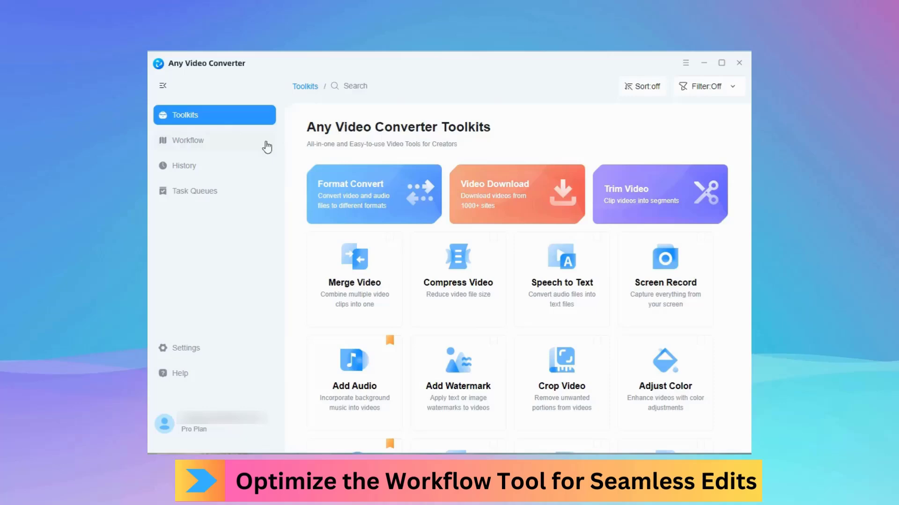
# - Create a new blank workflow named 'Crop video and add music'
pyautogui.click(201, 147)
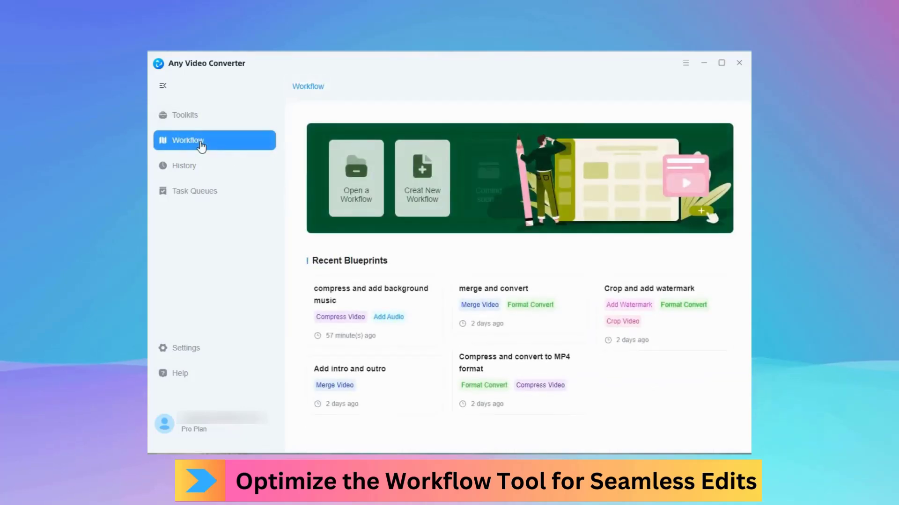
pyautogui.click(418, 189)
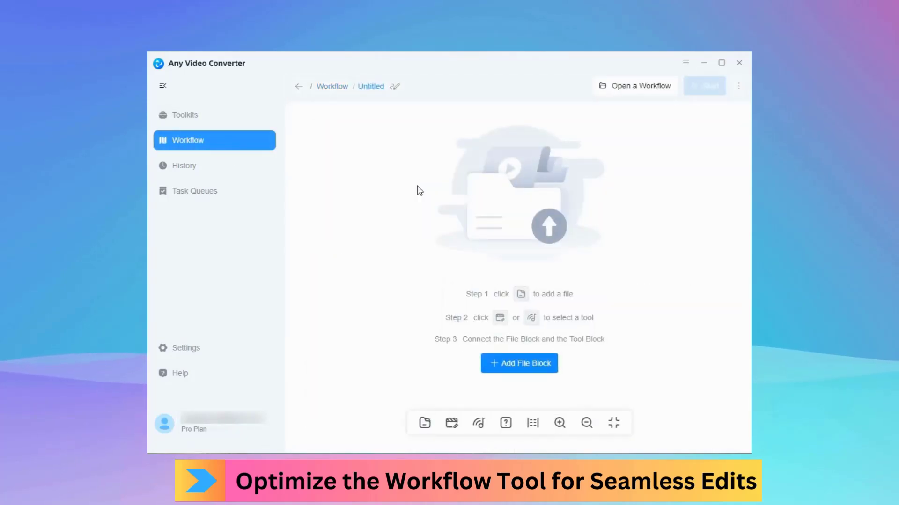
pyautogui.click(395, 86)
pyautogui.write('crop video and add music')
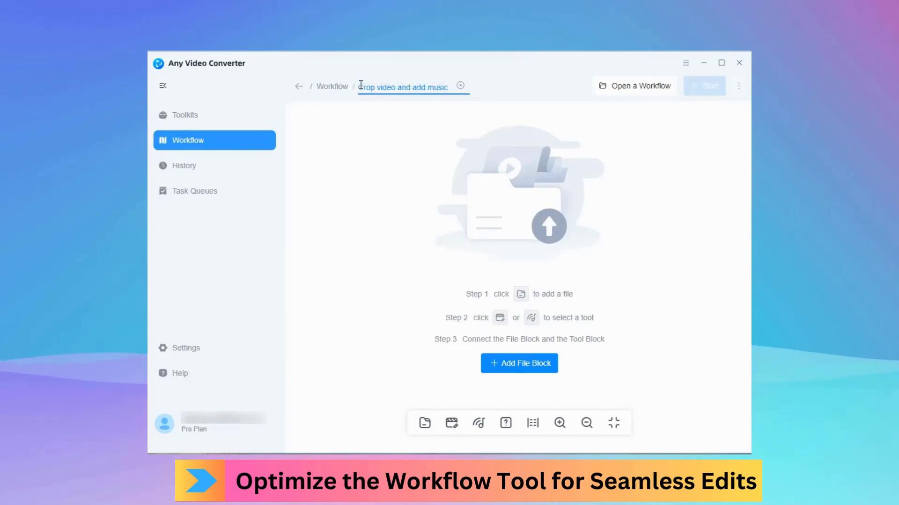
pyautogui.press('Return')
# - Place a File Block on the canvas and choose dance.mp4 as its video
pyautogui.click(425, 423)
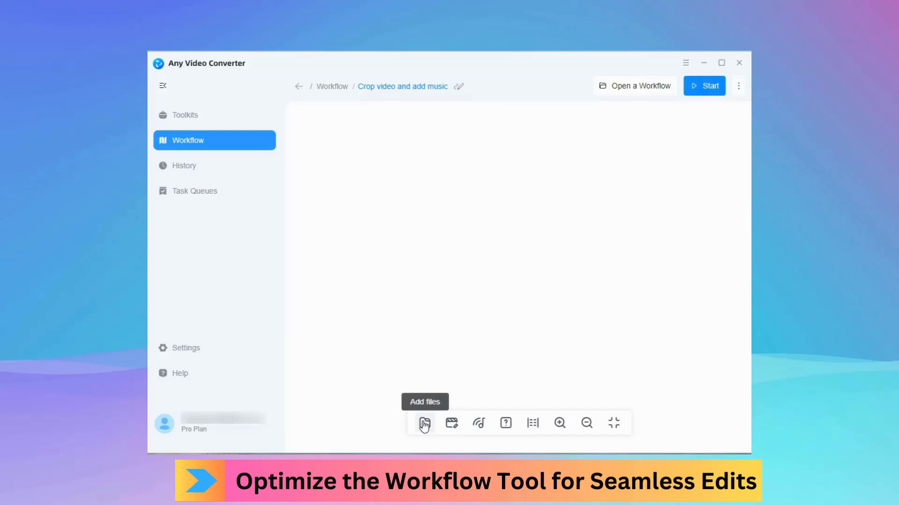
pyautogui.click(321, 263)
pyautogui.click(367, 294)
pyautogui.scroll(-5, 501, 141)
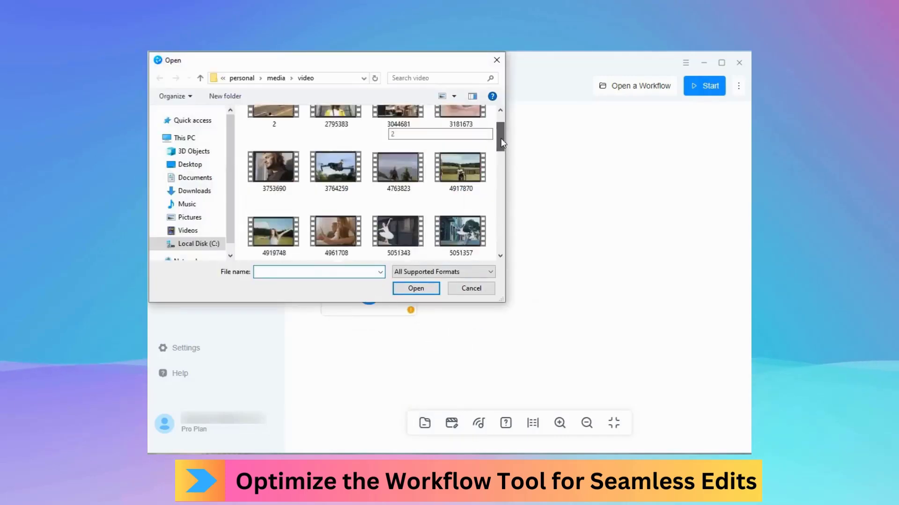
pyautogui.moveTo(500, 161); pyautogui.dragTo(498, 191)
pyautogui.click(398, 215)
# - Load dance.mp4 into the File Block and drag a Crop Video block onto the canvas
pyautogui.click(416, 291)
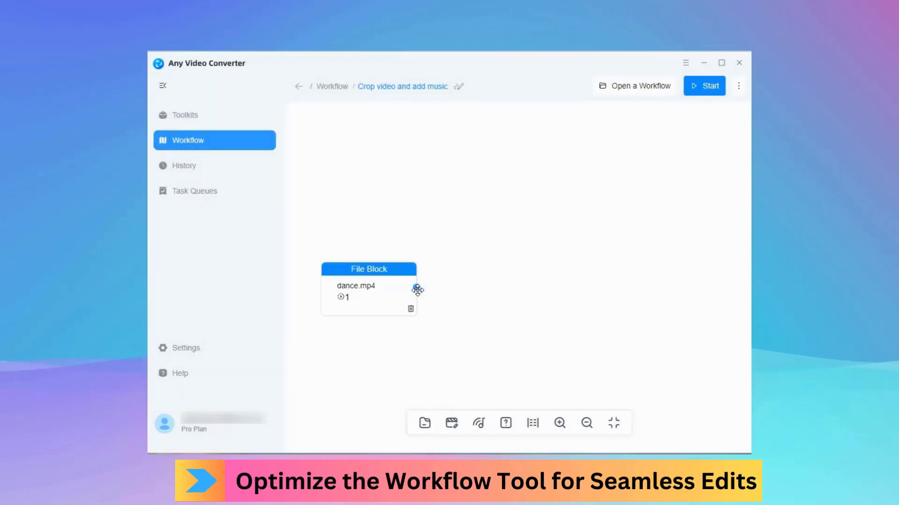
pyautogui.click(452, 424)
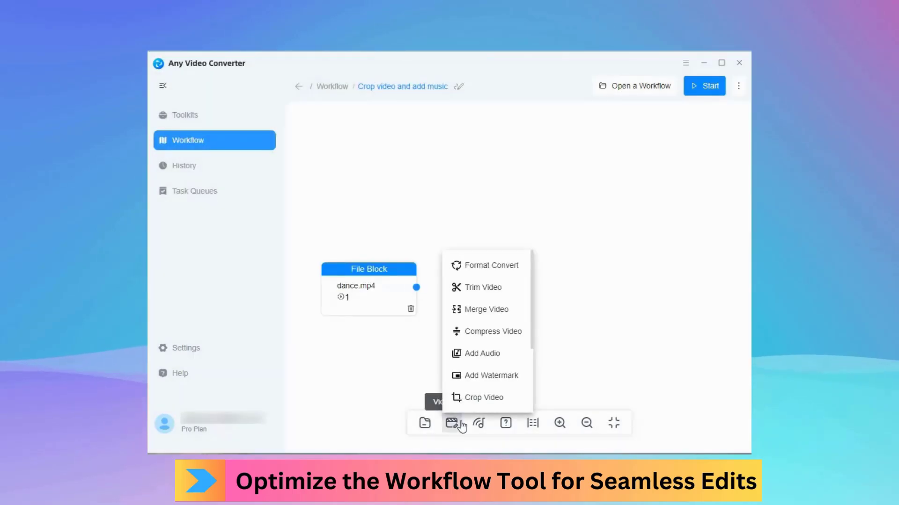
pyautogui.scroll(-3, 515, 360)
pyautogui.moveTo(501, 295); pyautogui.dragTo(437, 269)
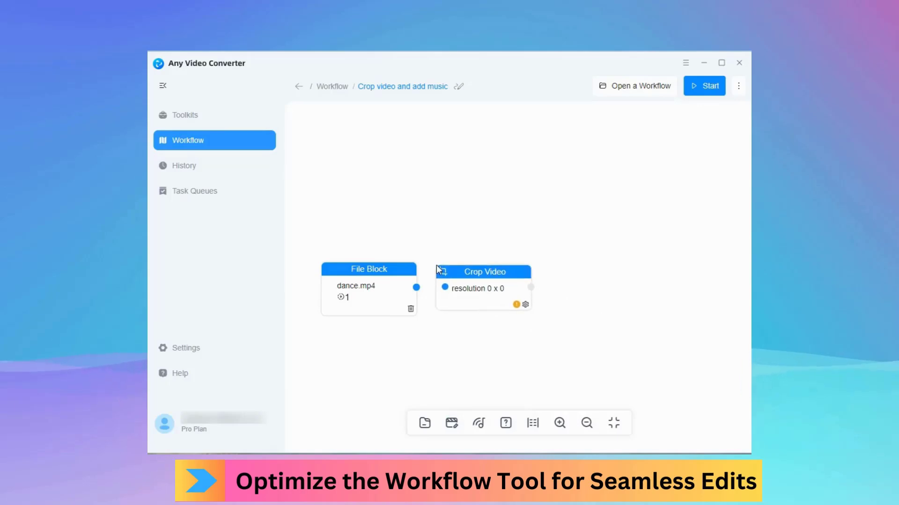
# - Add an Add Audio block, chain File Block → Crop Video → Add Audio, and organize the canvas
pyautogui.click(452, 426)
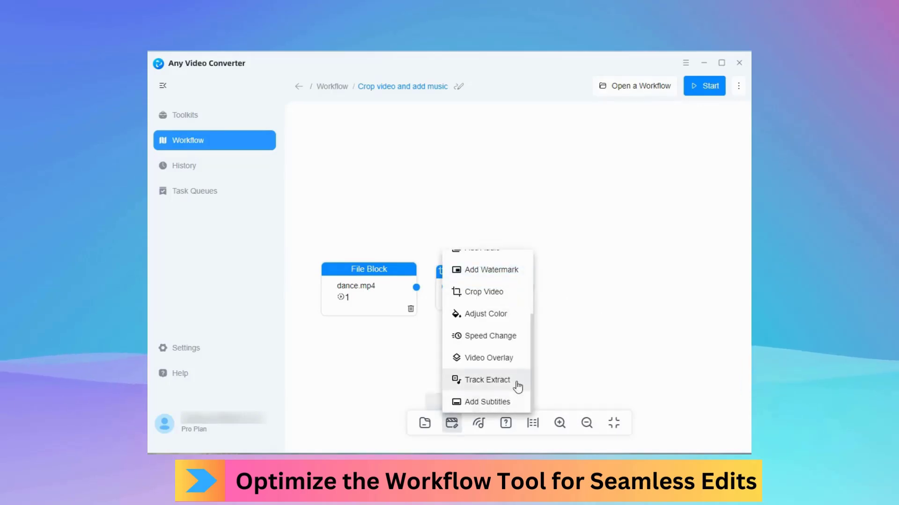
pyautogui.scroll(3, 519, 374)
pyautogui.moveTo(477, 357); pyautogui.dragTo(566, 271)
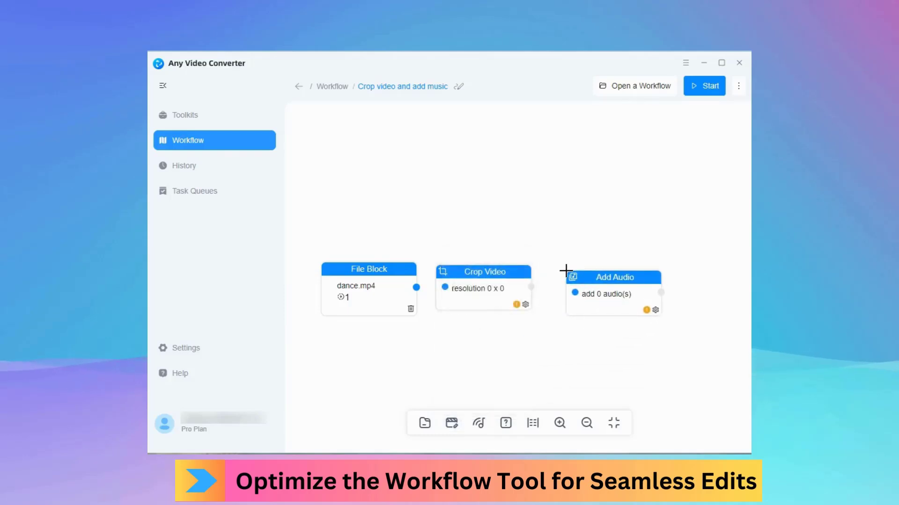
pyautogui.moveTo(415, 287); pyautogui.dragTo(444, 287)
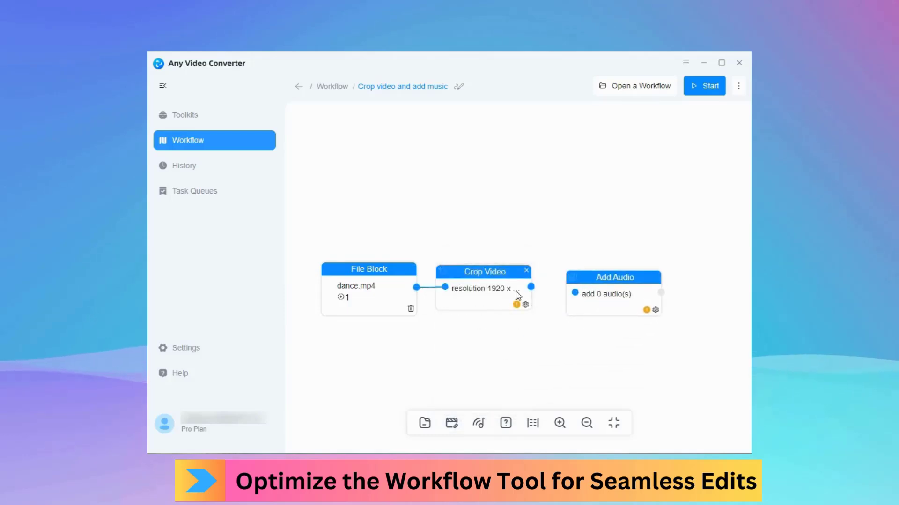
pyautogui.moveTo(530, 287); pyautogui.dragTo(575, 293)
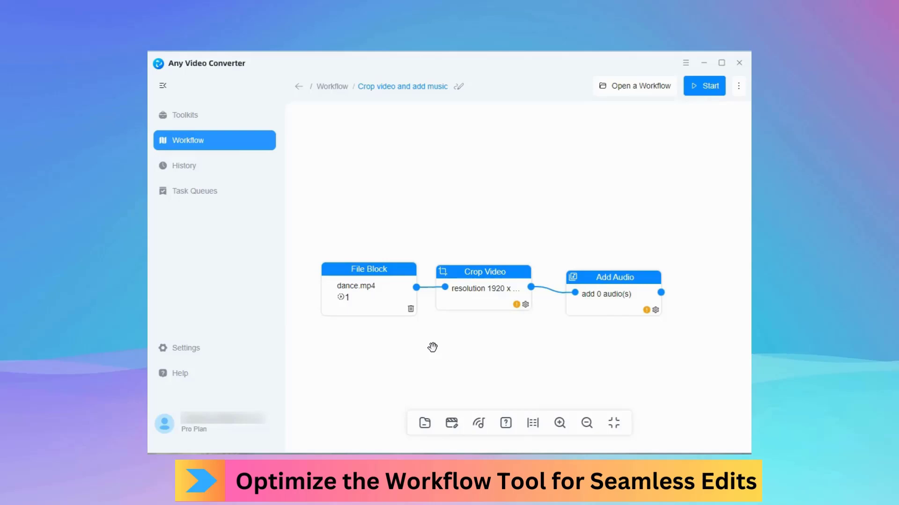
pyautogui.click(533, 423)
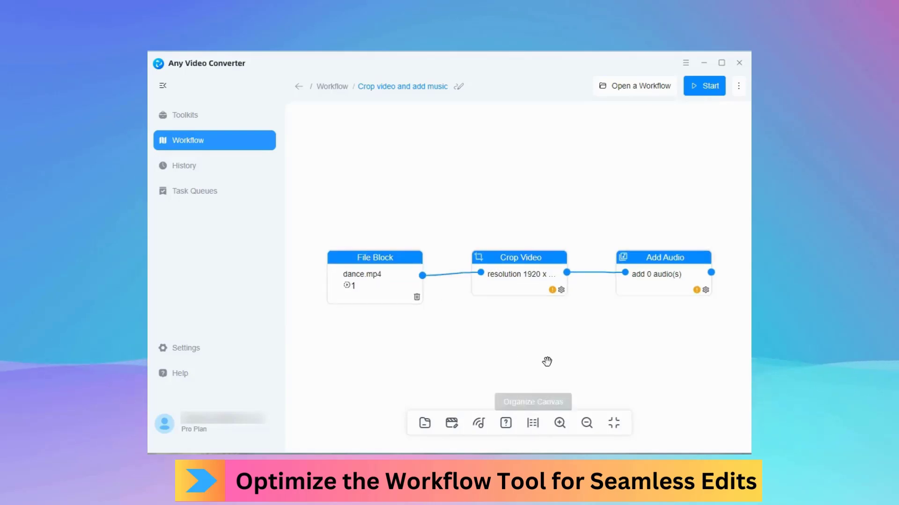
# - Crop dance.mp4 to a 720-wide frame, pulling in both edges and centring it on the dancer
pyautogui.click(561, 290)
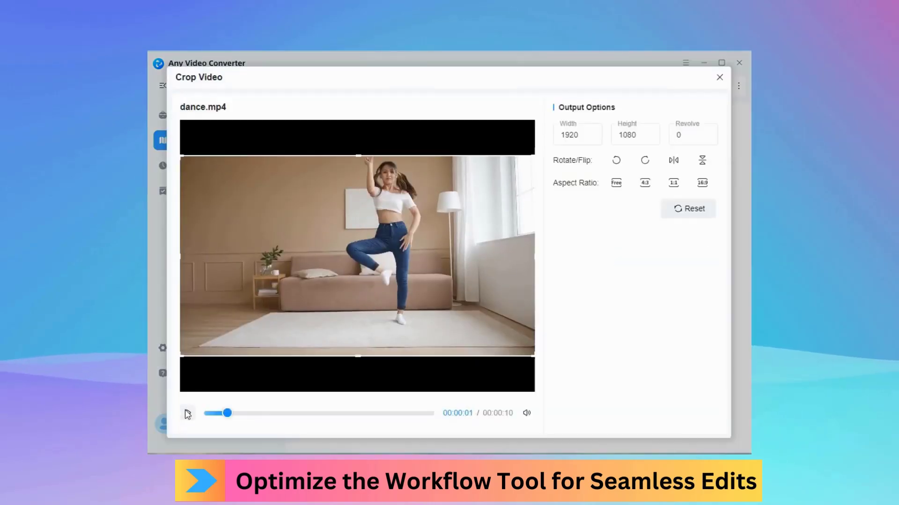
pyautogui.moveTo(187, 365); pyautogui.dragTo(327, 363)
pyautogui.moveTo(534, 361); pyautogui.dragTo(472, 361)
pyautogui.doubleClick(561, 135)
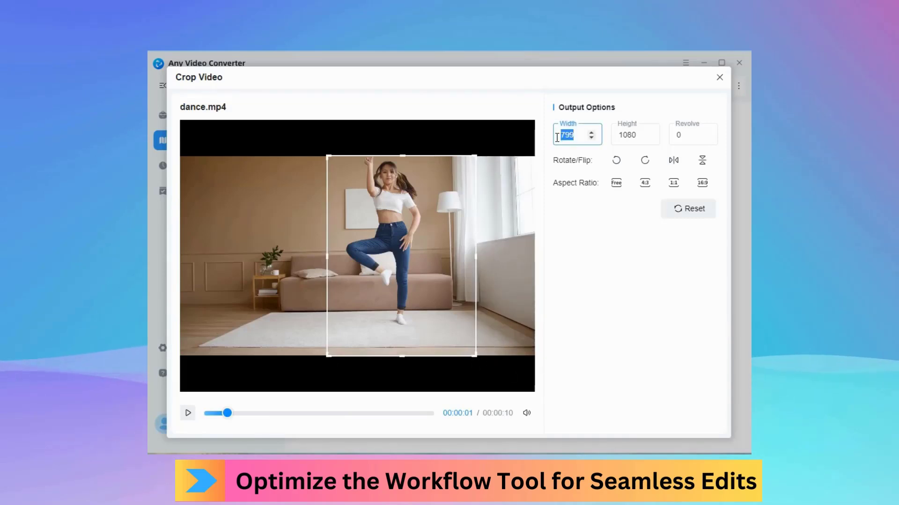
pyautogui.write('720')
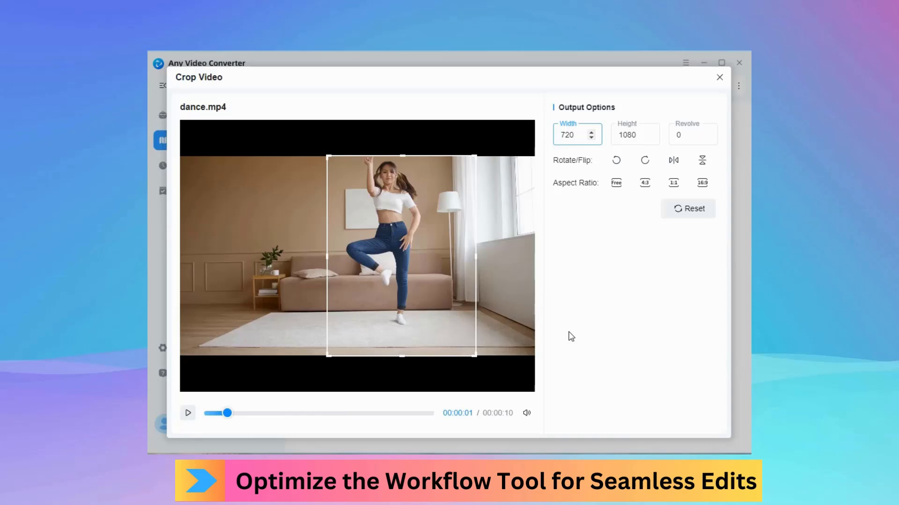
pyautogui.click(570, 335)
pyautogui.moveTo(445, 324); pyautogui.dragTo(448, 325)
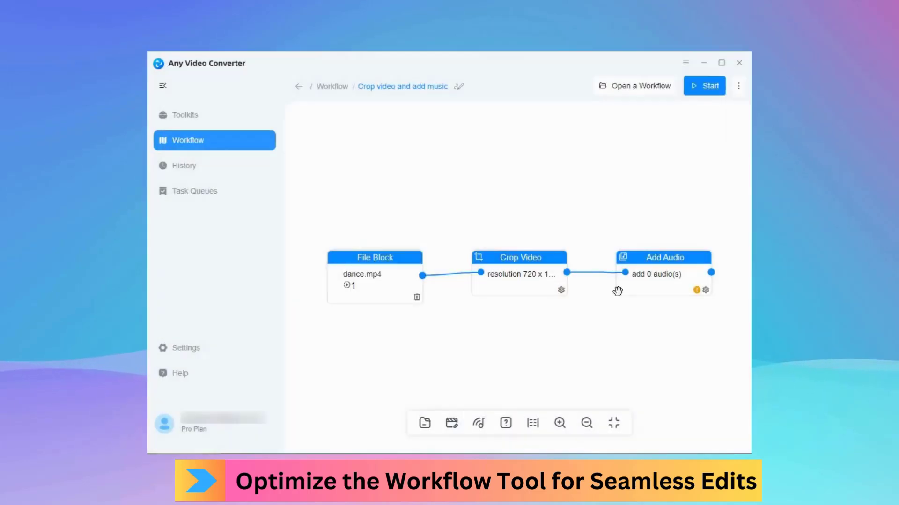
# - Add bensound-dreams from the electrolic light music folder as Add Audio's track at about half volume
pyautogui.click(618, 290)
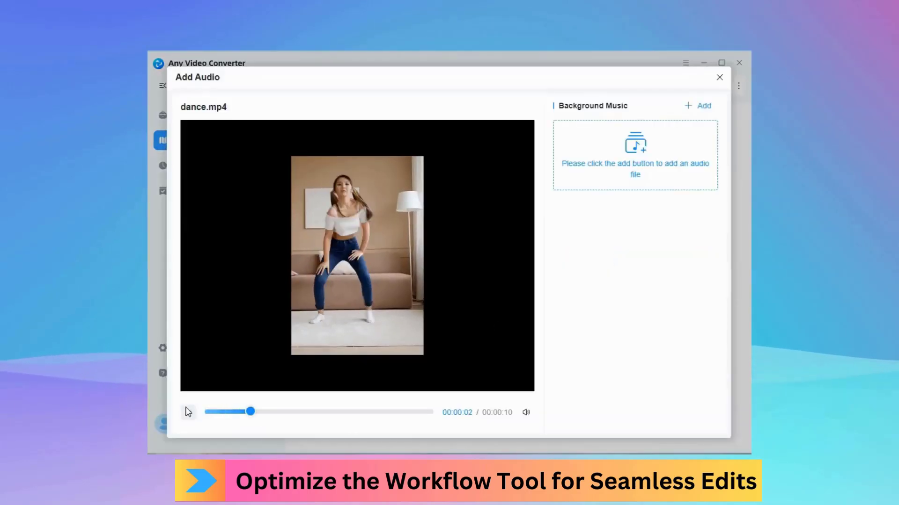
pyautogui.click(188, 412)
pyautogui.click(706, 154)
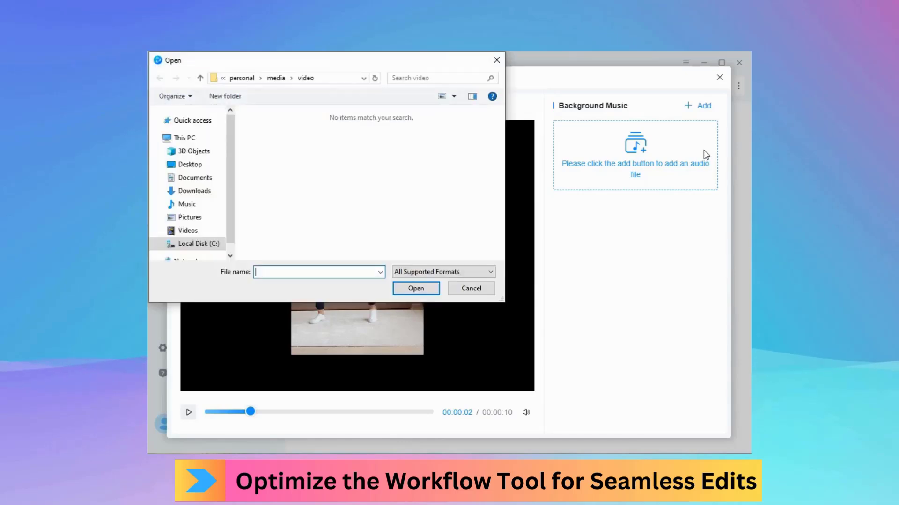
pyautogui.click(200, 78)
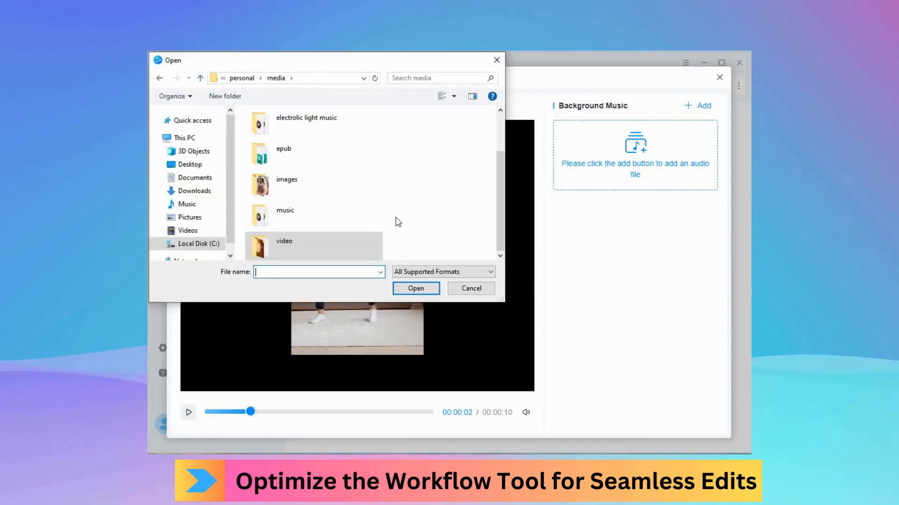
pyautogui.doubleClick(351, 120)
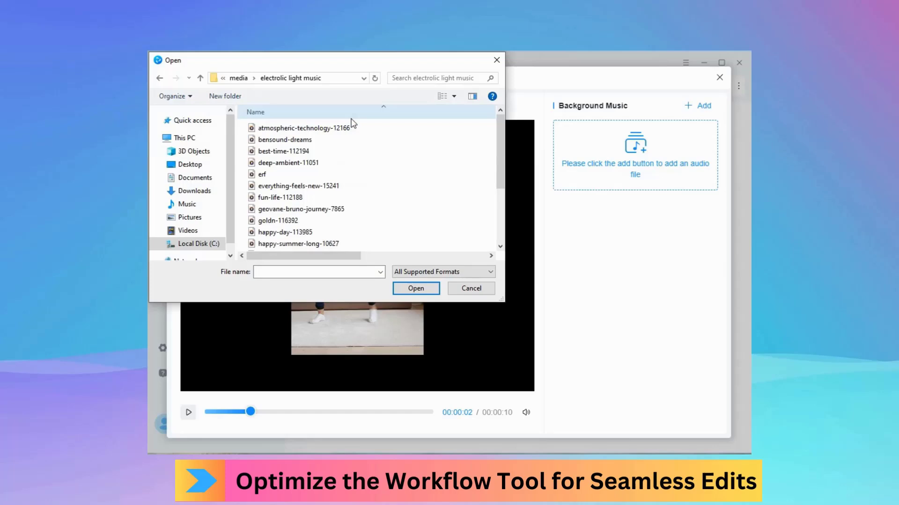
pyautogui.click(335, 139)
pyautogui.click(416, 289)
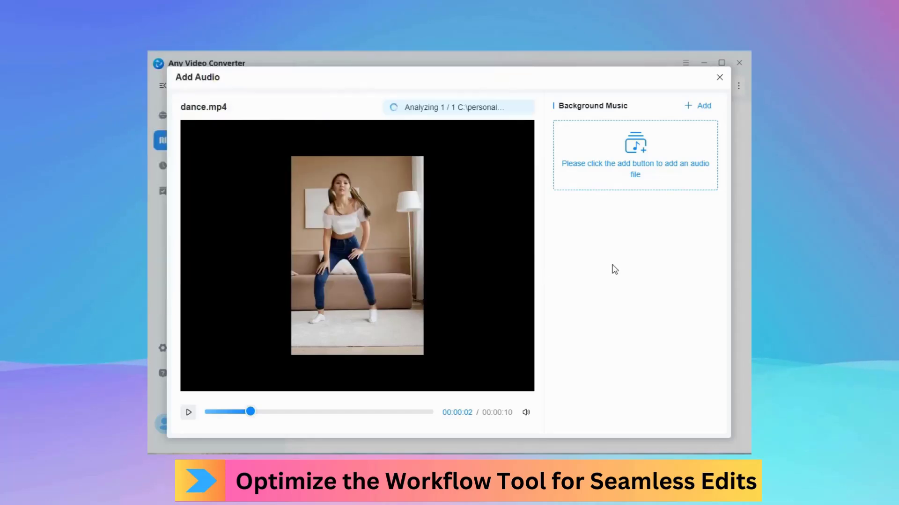
pyautogui.moveTo(707, 202); pyautogui.dragTo(650, 206)
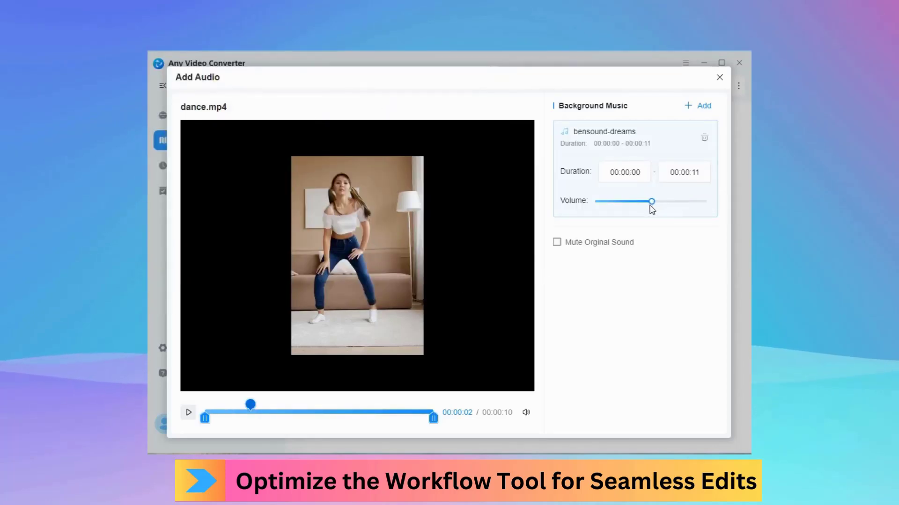
pyautogui.click(732, 86)
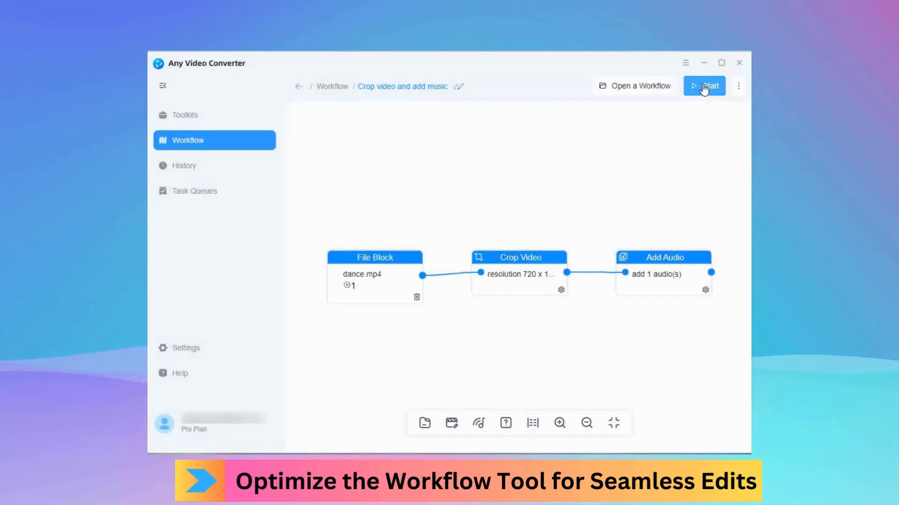
# - Start the crop-and-music workflow on dance.mp4
pyautogui.click(704, 86)
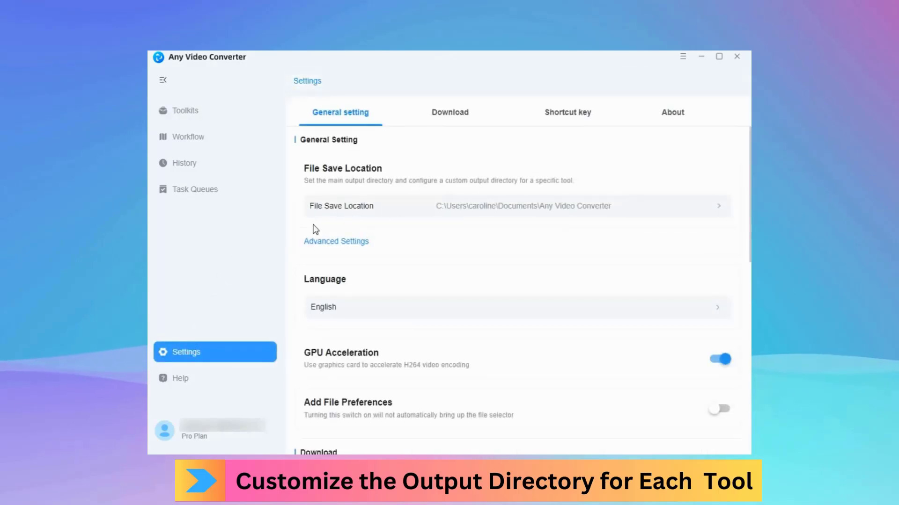
# - In Advanced Settings, set Merge Video's output folder to Videos > Vlog
pyautogui.click(356, 241)
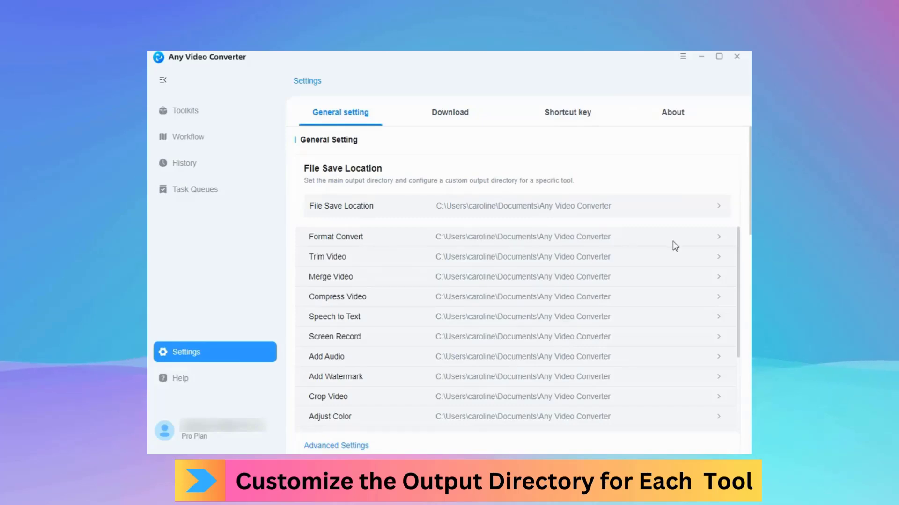
pyautogui.click(716, 278)
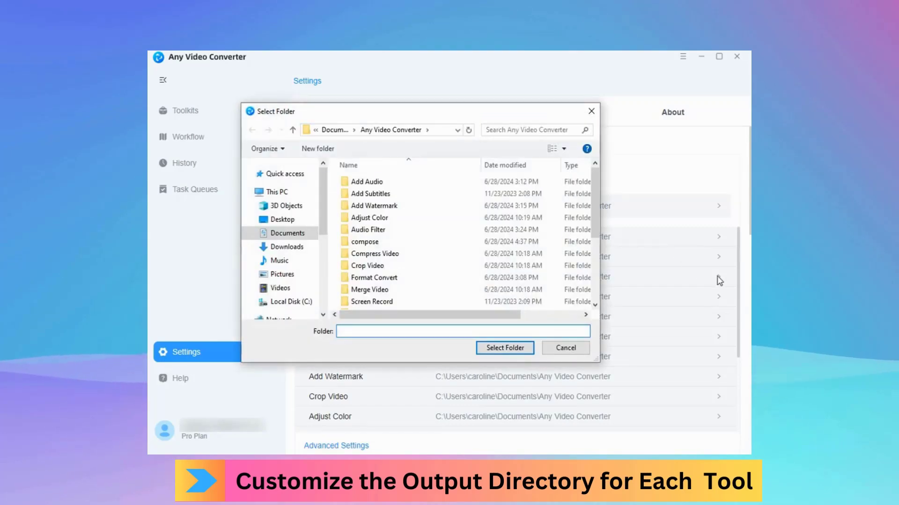
pyautogui.click(281, 288)
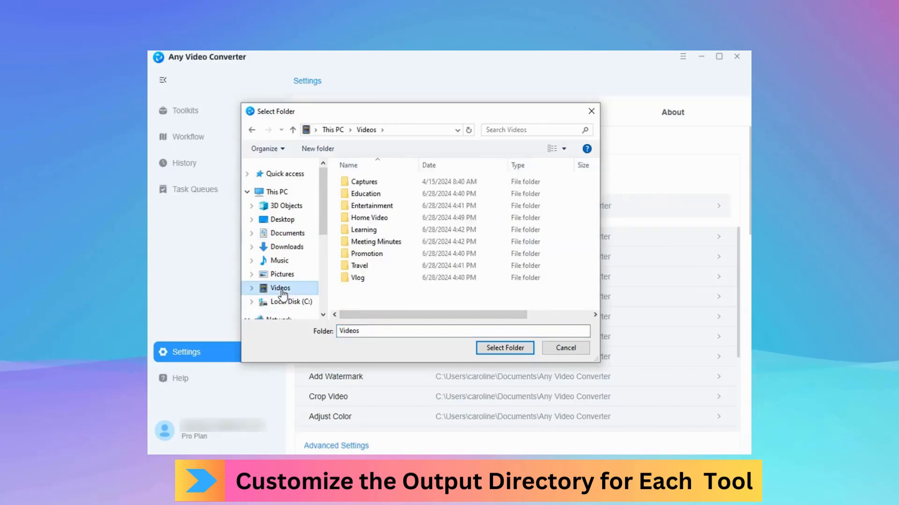
pyautogui.click(357, 277)
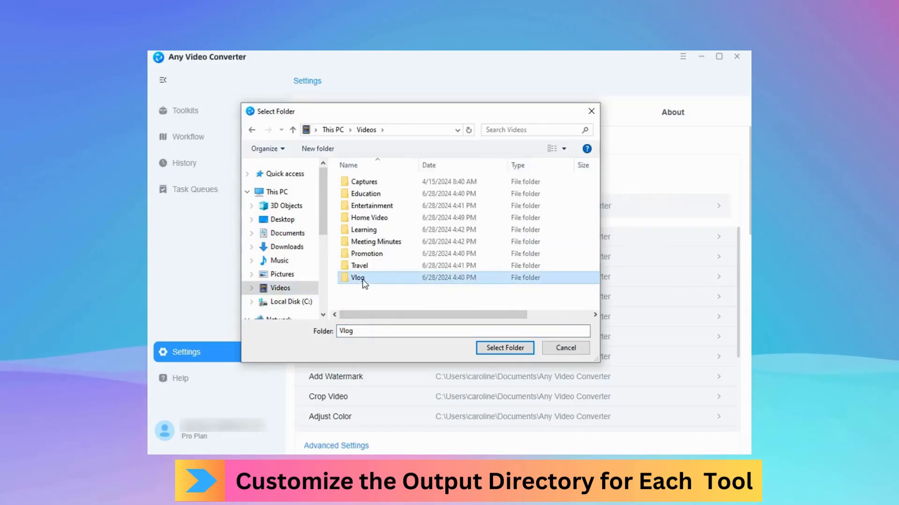
pyautogui.click(502, 350)
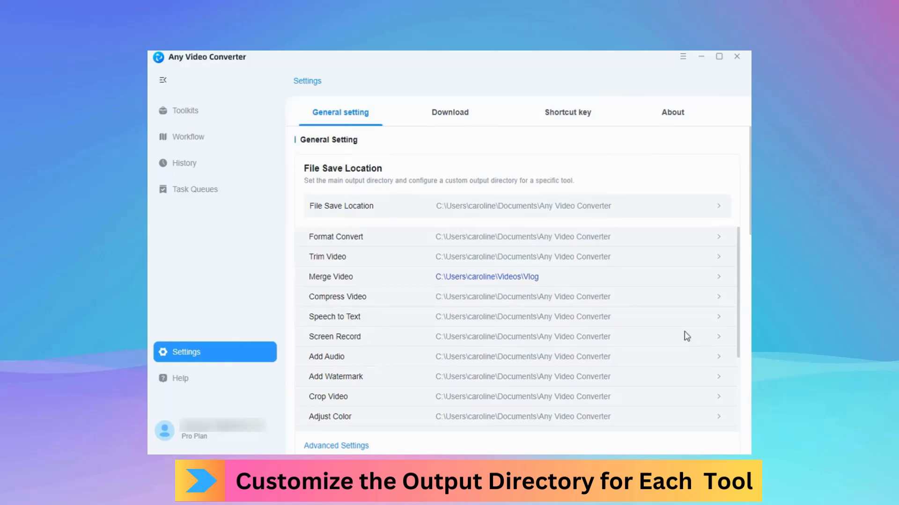
# - Set Add Subtitles' output folder to Videos > Travel
pyautogui.scroll(-3, 610, 305)
pyautogui.scroll(-3, 610, 305)
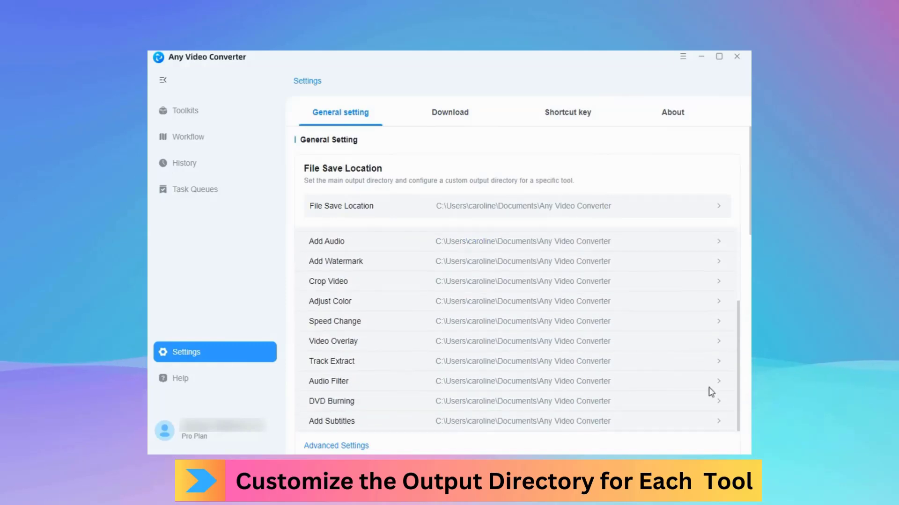
pyautogui.click(719, 421)
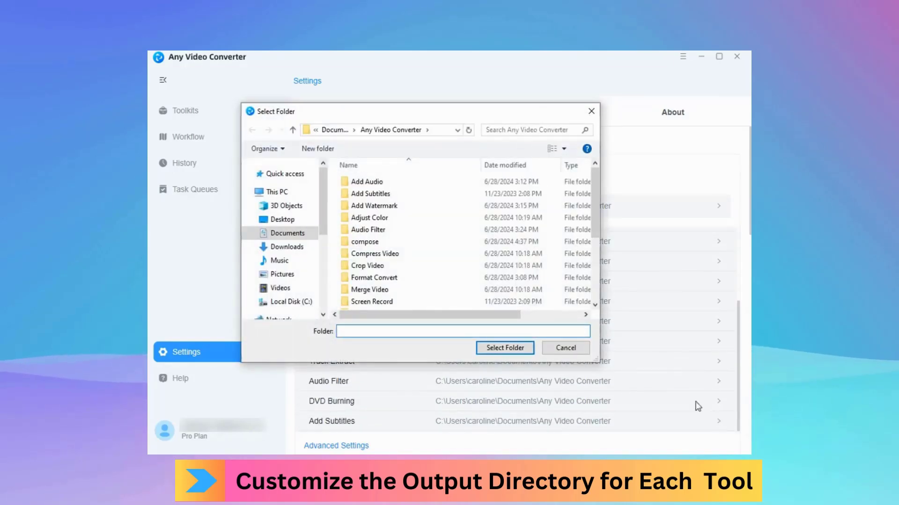
pyautogui.click(282, 288)
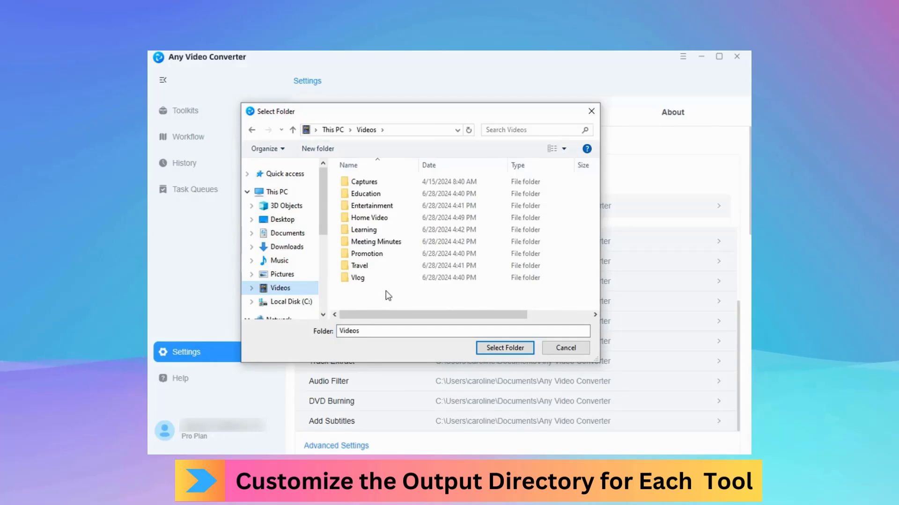
pyautogui.click(486, 265)
pyautogui.click(496, 348)
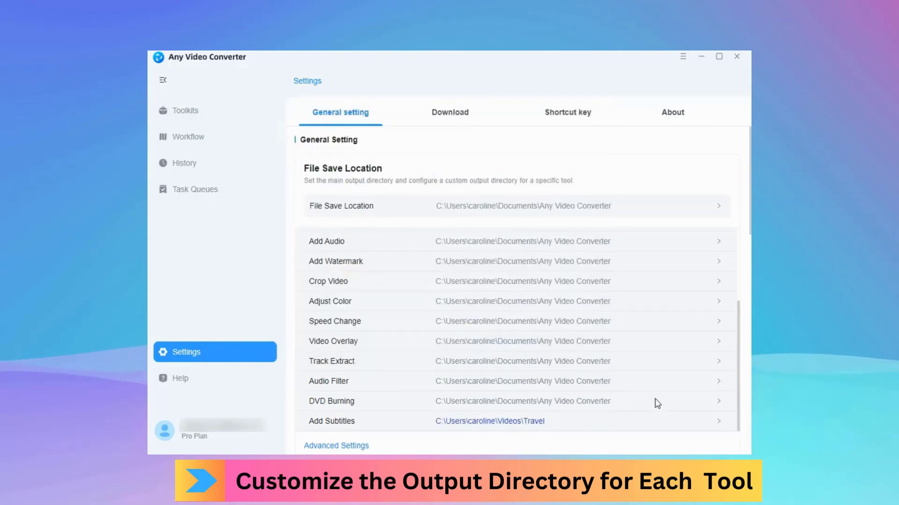
pyautogui.scroll(3, 657, 401)
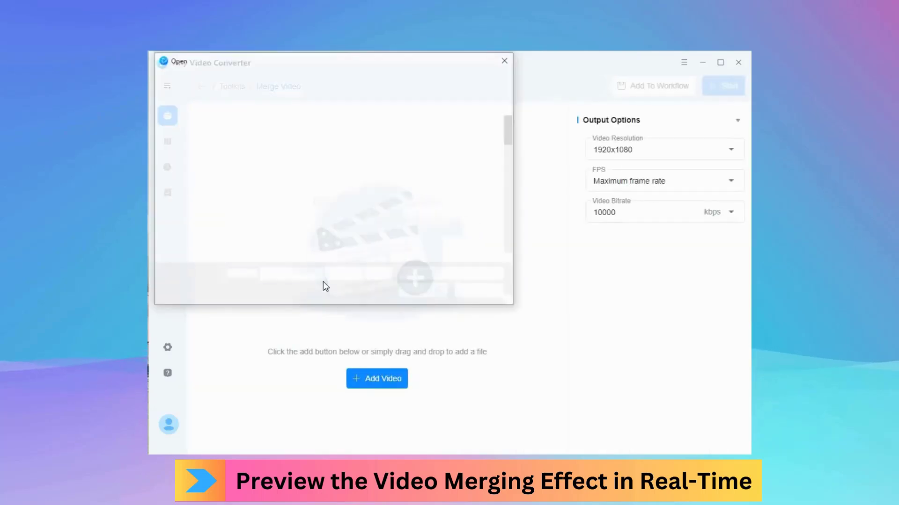
# - Load the first clip and clip 4961708 into the Merge Video timeline
pyautogui.moveTo(510, 131); pyautogui.dragTo(510, 228)
pyautogui.click(406, 192)
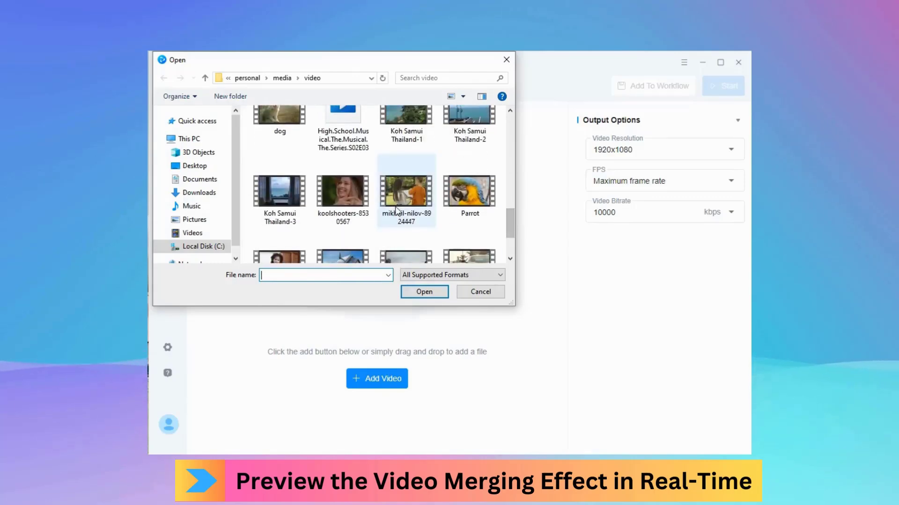
pyautogui.click(424, 292)
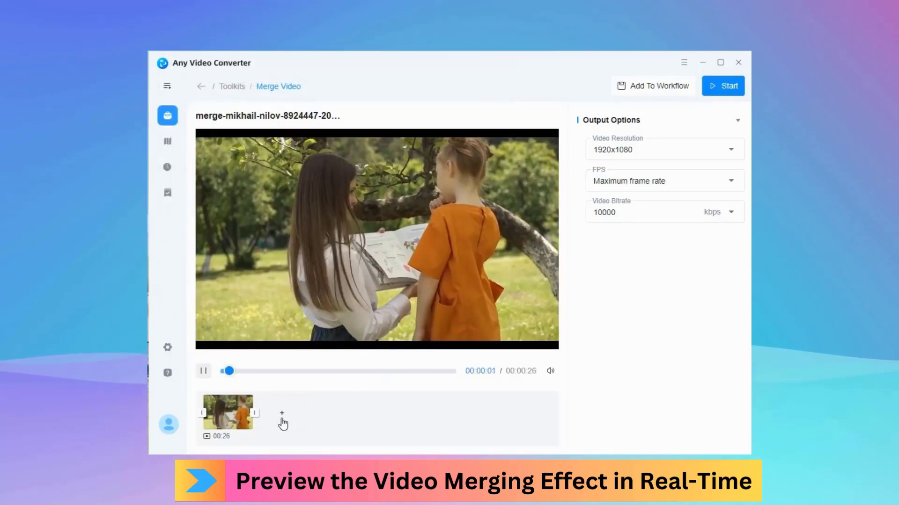
pyautogui.click(281, 414)
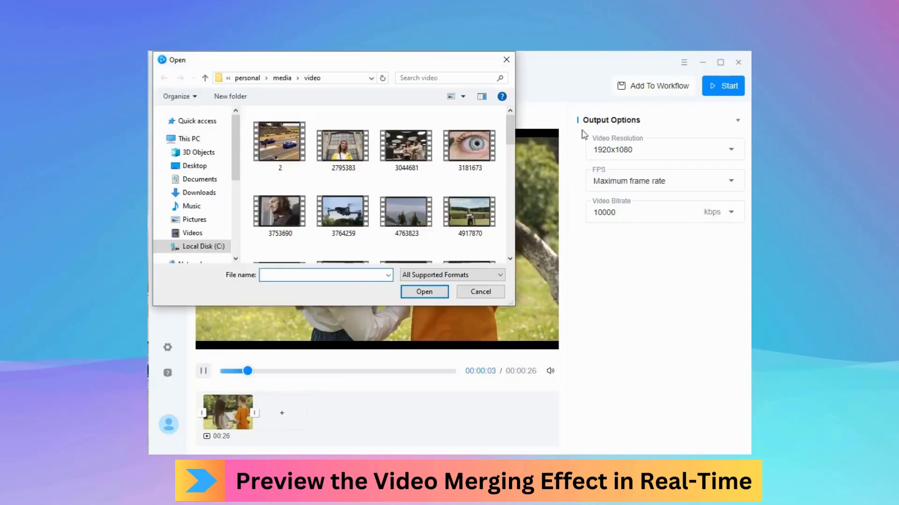
pyautogui.moveTo(508, 124); pyautogui.dragTo(502, 140)
pyautogui.click(351, 190)
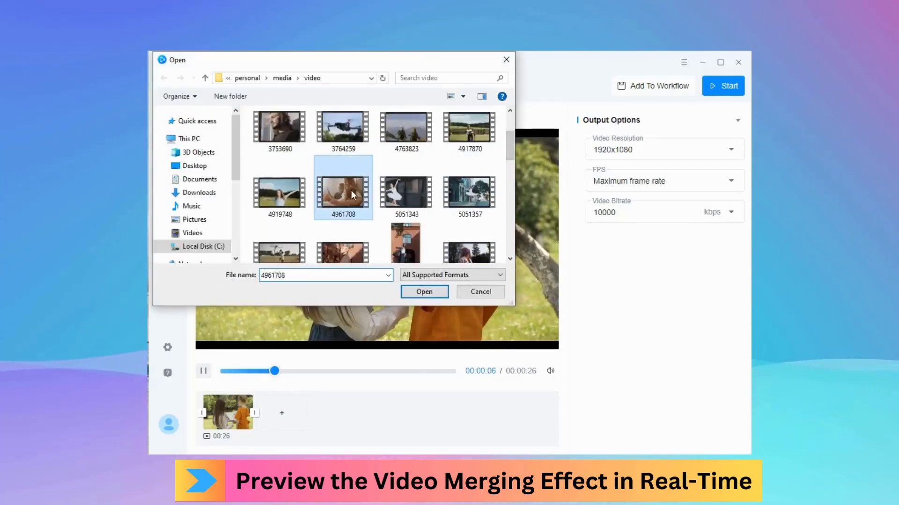
pyautogui.click(426, 291)
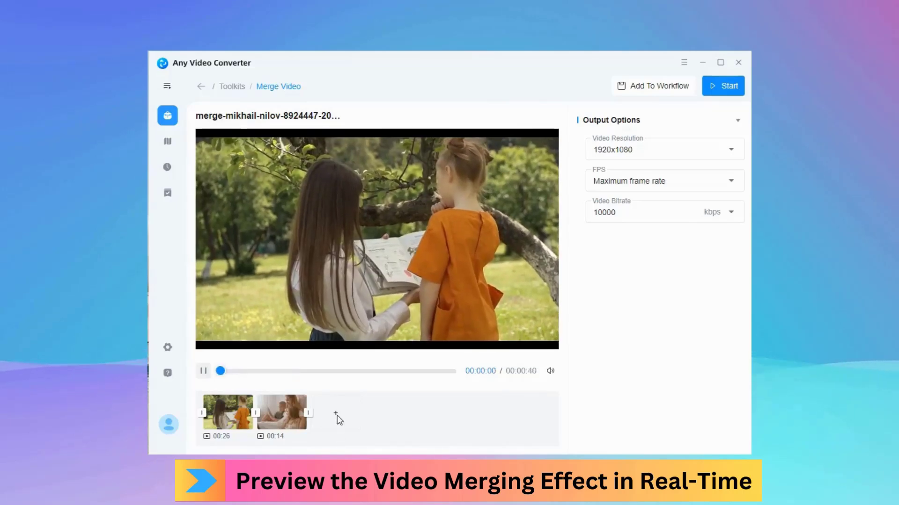
# - Add alena-darmel and anastasia-shuraeva-7671125 as the third and fourth merge clips
pyautogui.click(336, 414)
pyautogui.moveTo(509, 129); pyautogui.dragTo(507, 178)
pyautogui.click(385, 204)
pyautogui.click(418, 292)
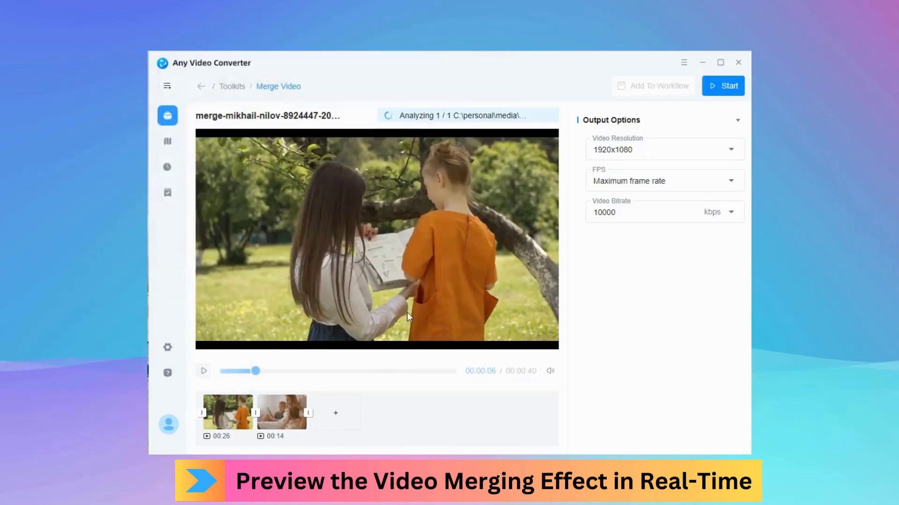
pyautogui.click(398, 426)
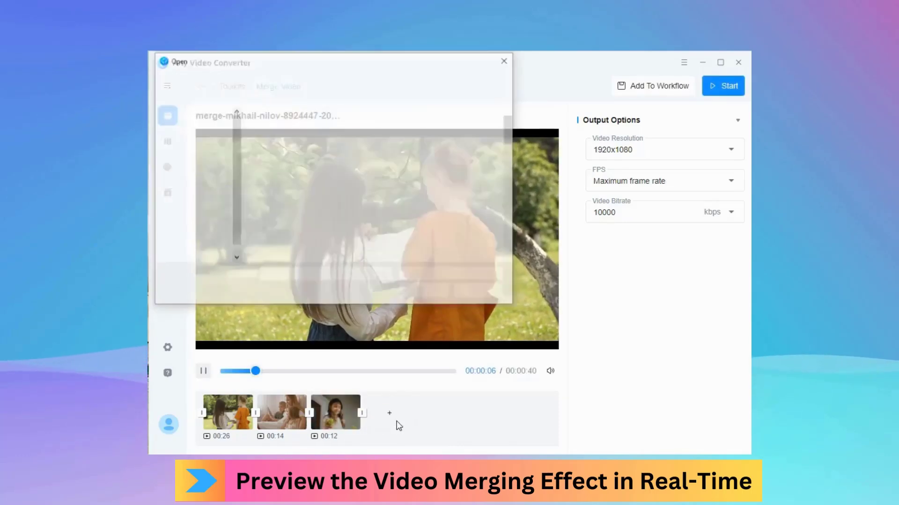
pyautogui.moveTo(513, 130); pyautogui.dragTo(512, 156)
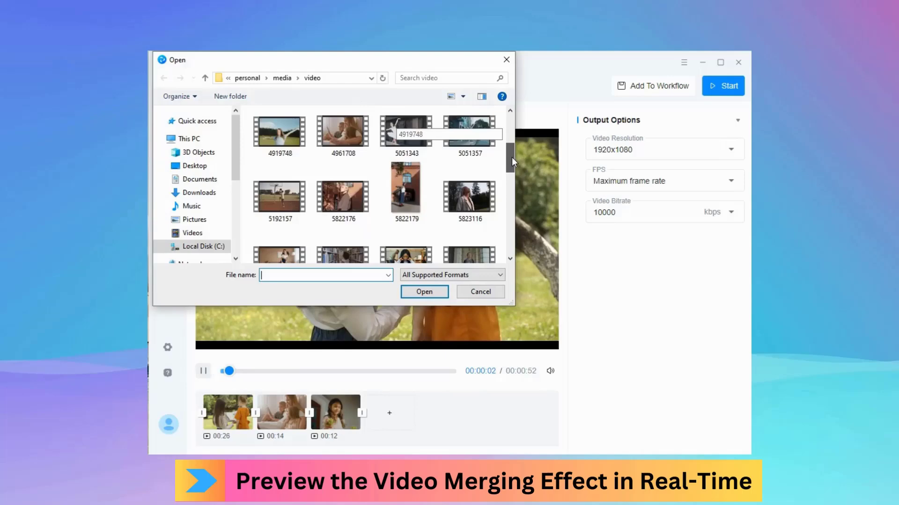
pyautogui.moveTo(512, 157); pyautogui.dragTo(510, 182)
pyautogui.click(476, 193)
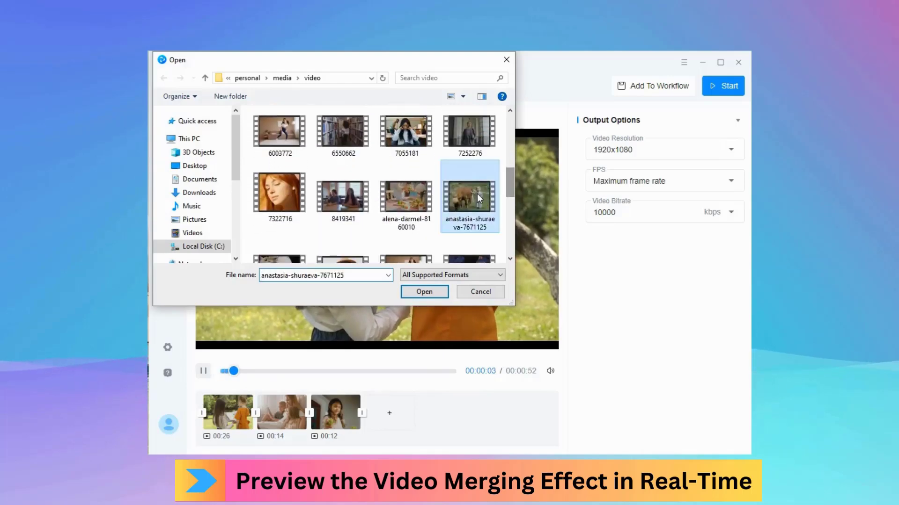
pyautogui.click(424, 292)
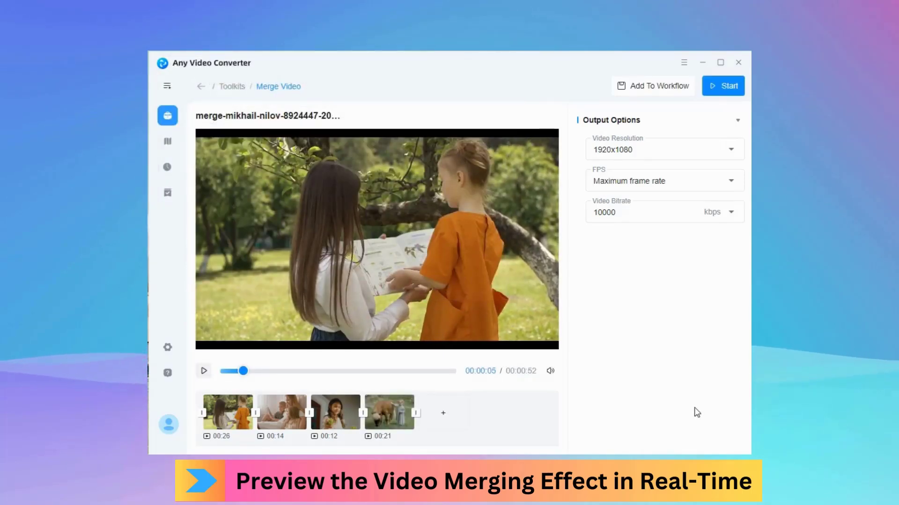
# - Apply a fadeIn transition to the first clip's start and adjust its duration
pyautogui.click(202, 413)
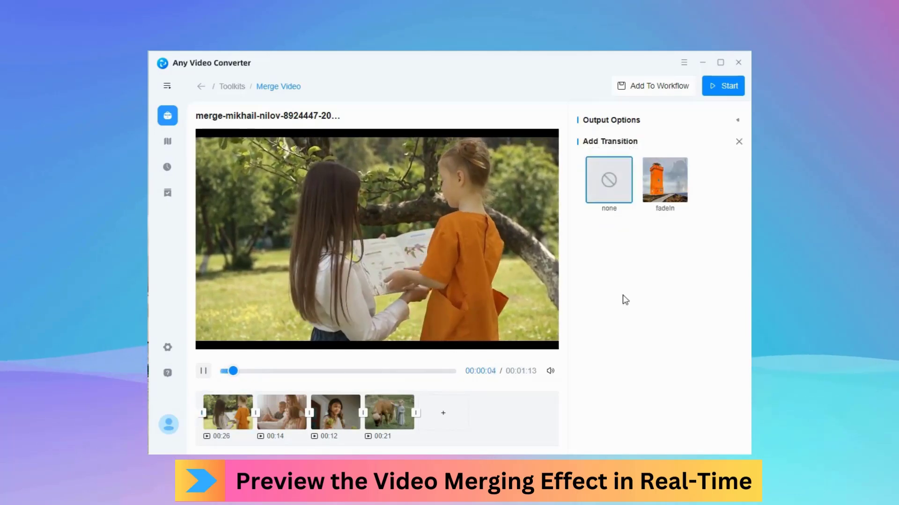
pyautogui.click(658, 181)
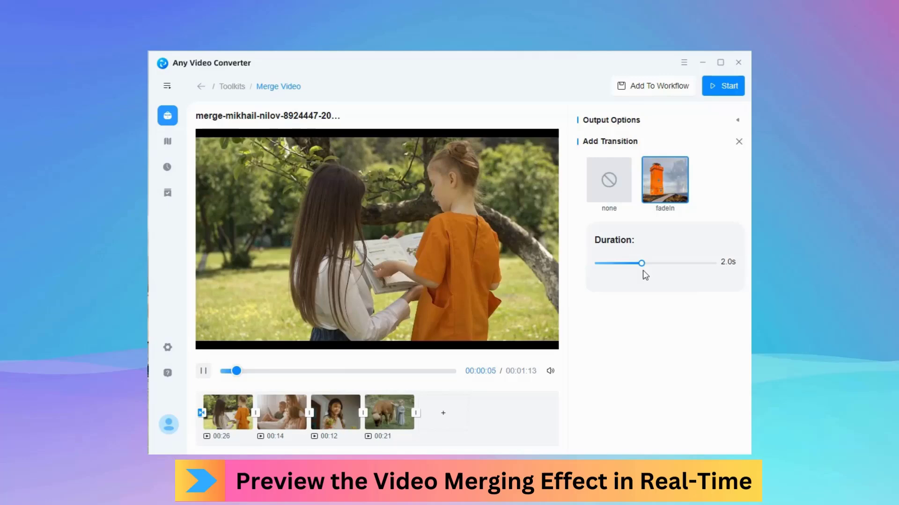
pyautogui.moveTo(642, 264)
pyautogui.mouseDown()
pyautogui.moveTo(650, 263)
pyautogui.moveTo(628, 269)
pyautogui.mouseUp()
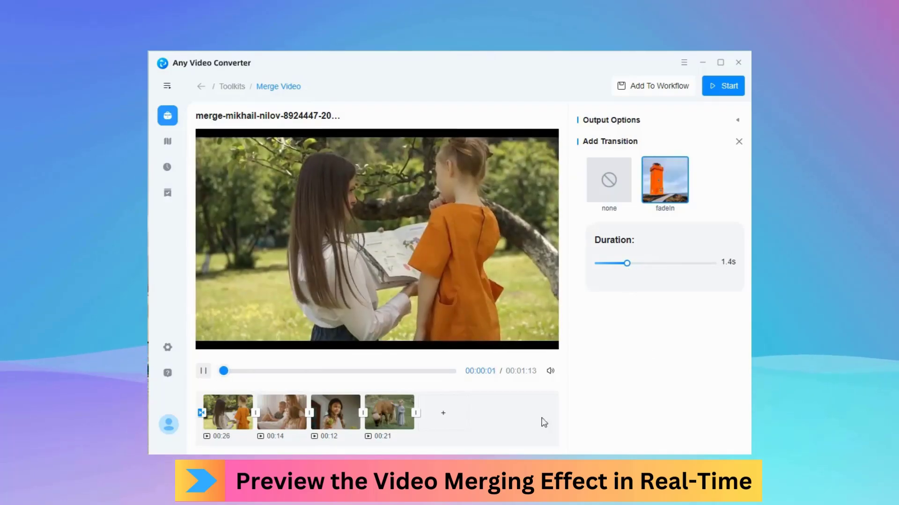
# - Put a shortened slideright transition between clips 1 and 2
pyautogui.moveTo(263, 428)
pyautogui.click(256, 412)
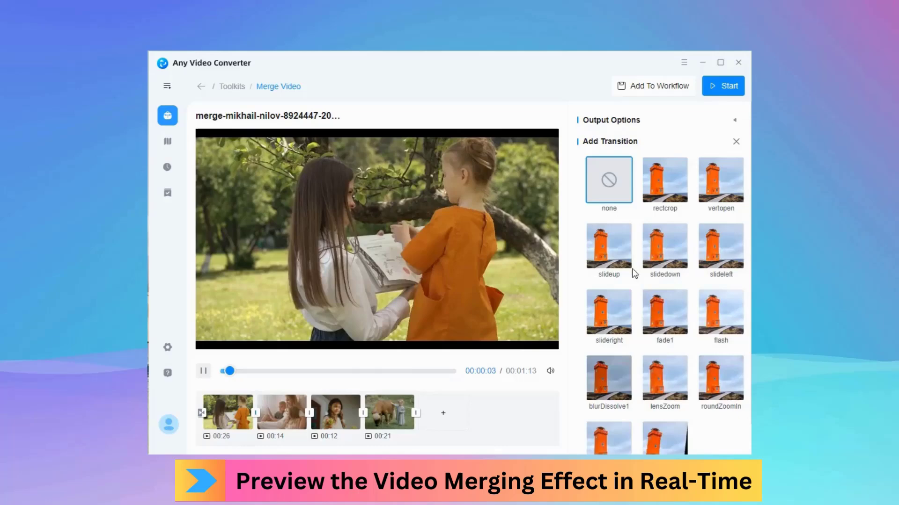
pyautogui.scroll(-1, 665, 281)
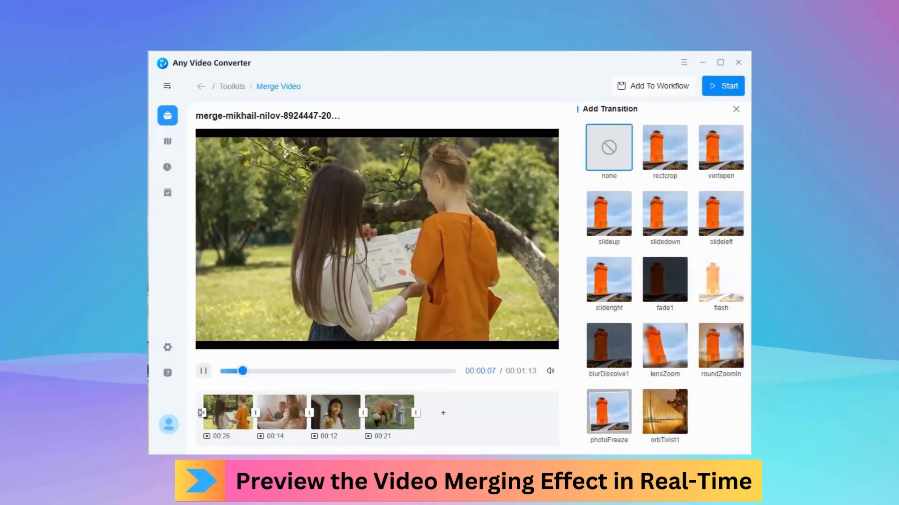
pyautogui.click(617, 286)
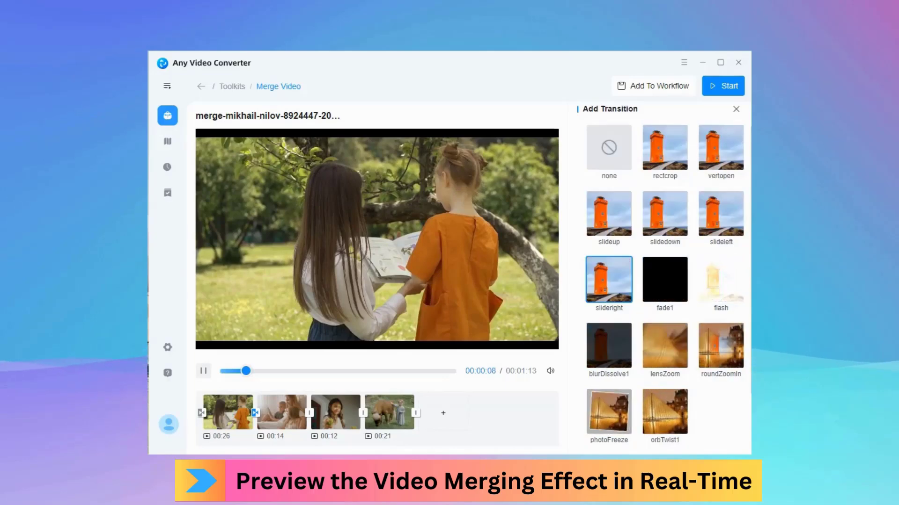
pyautogui.scroll(-1, 734, 412)
pyautogui.scroll(-2, 734, 412)
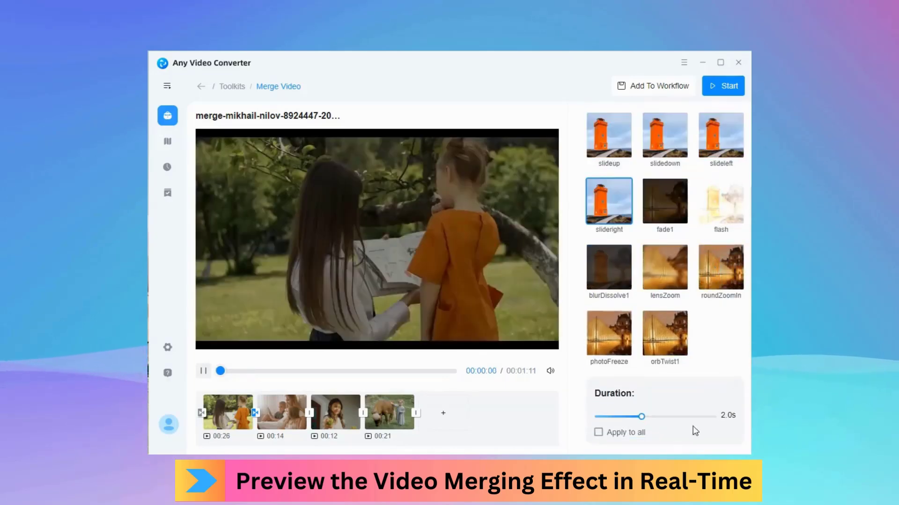
pyautogui.moveTo(642, 417); pyautogui.dragTo(627, 418)
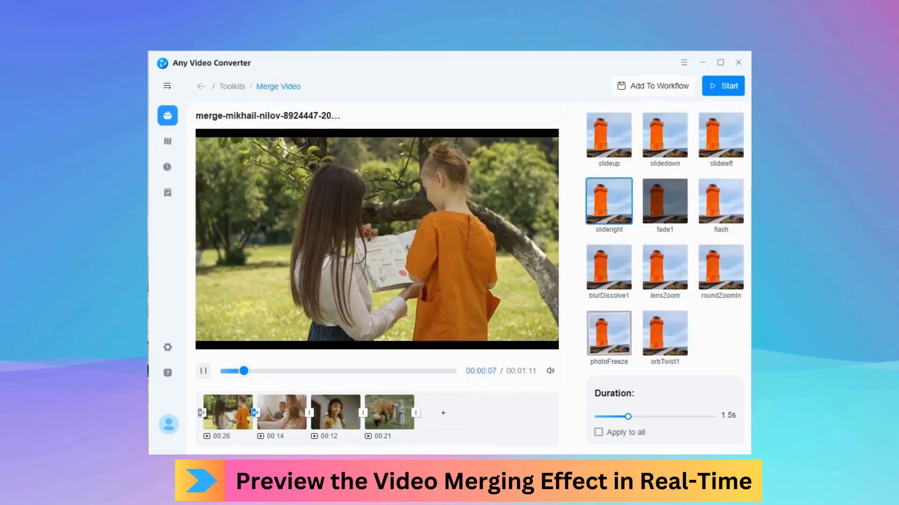
# - Use a 1.8s slideright between clips 2–3 and blurDissolve1 between clips 3–4
pyautogui.click(309, 415)
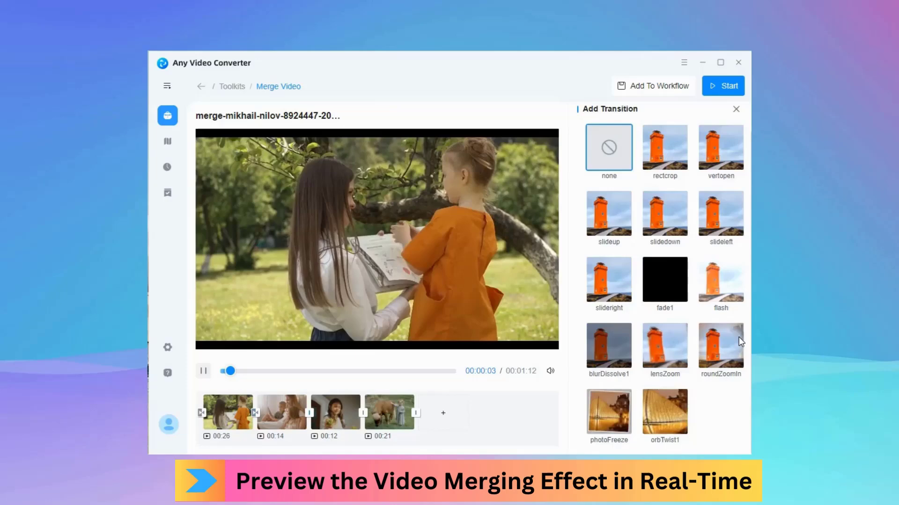
pyautogui.click(617, 289)
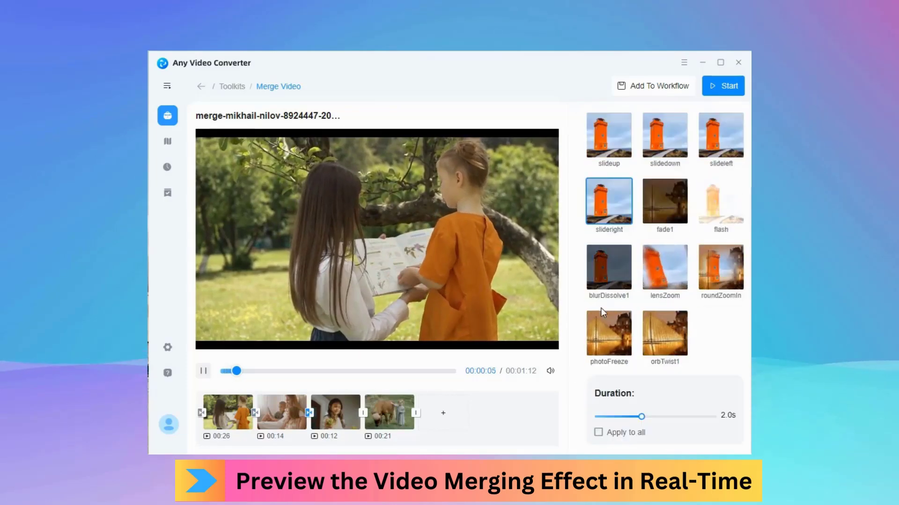
pyautogui.moveTo(642, 416); pyautogui.dragTo(636, 417)
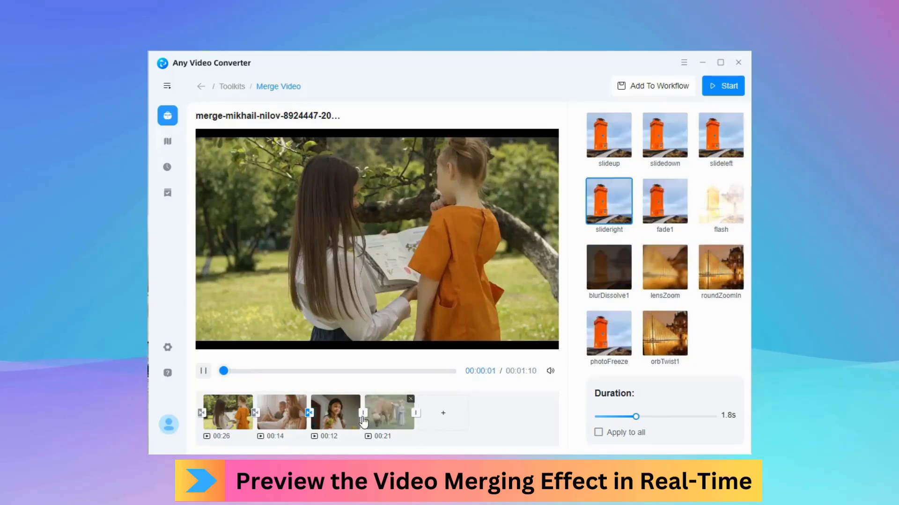
pyautogui.click(363, 415)
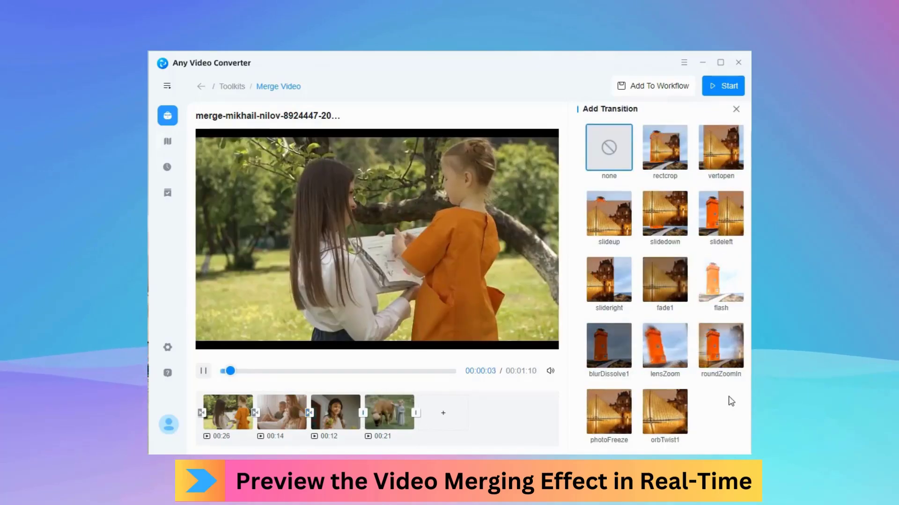
pyautogui.click(606, 344)
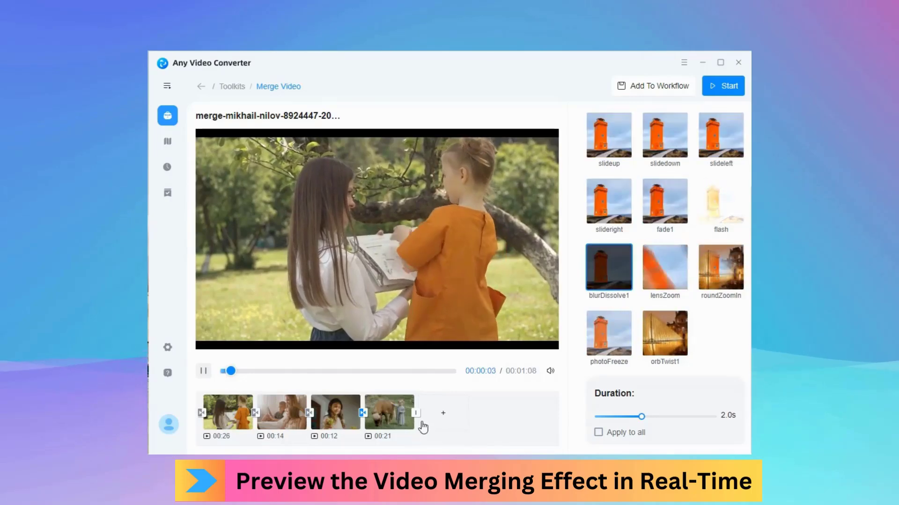
# - End clip 4 with a 2.0s fadeOut and start exporting the four-clip 1920x1080 merge
pyautogui.click(416, 414)
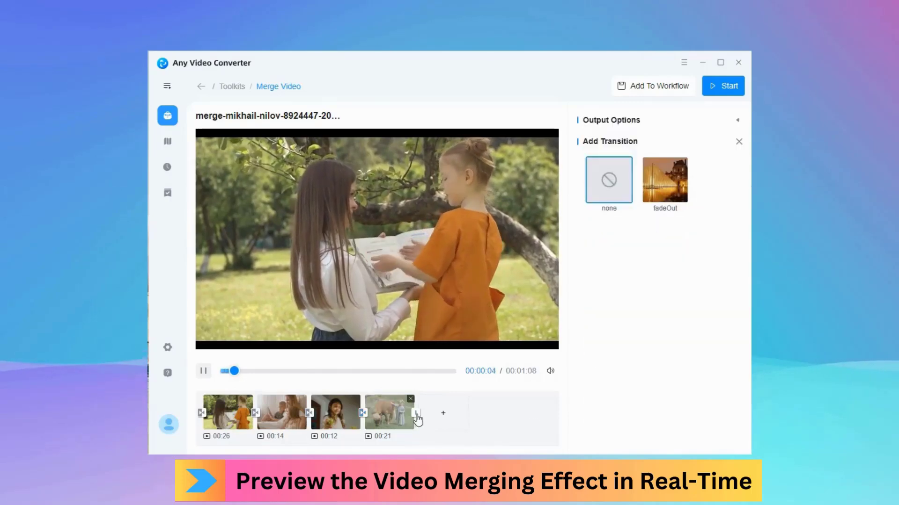
pyautogui.click(675, 195)
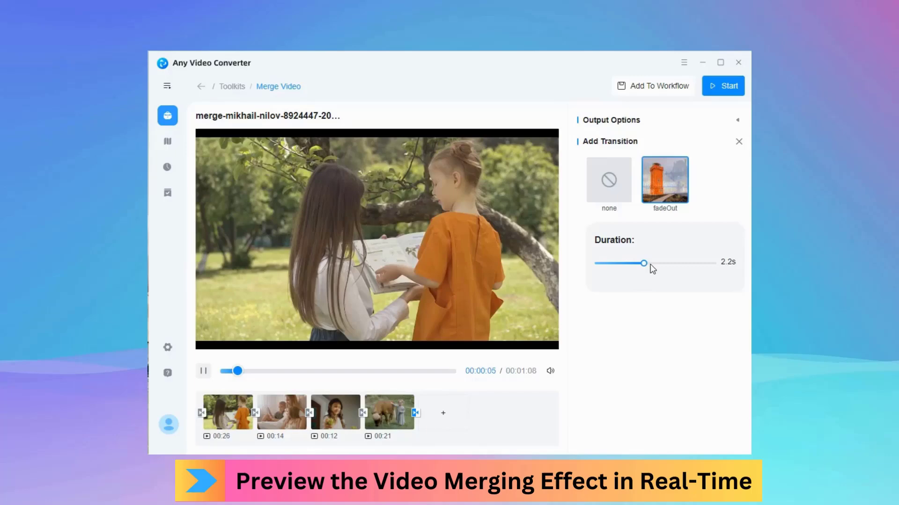
pyautogui.moveTo(650, 264); pyautogui.dragTo(650, 266)
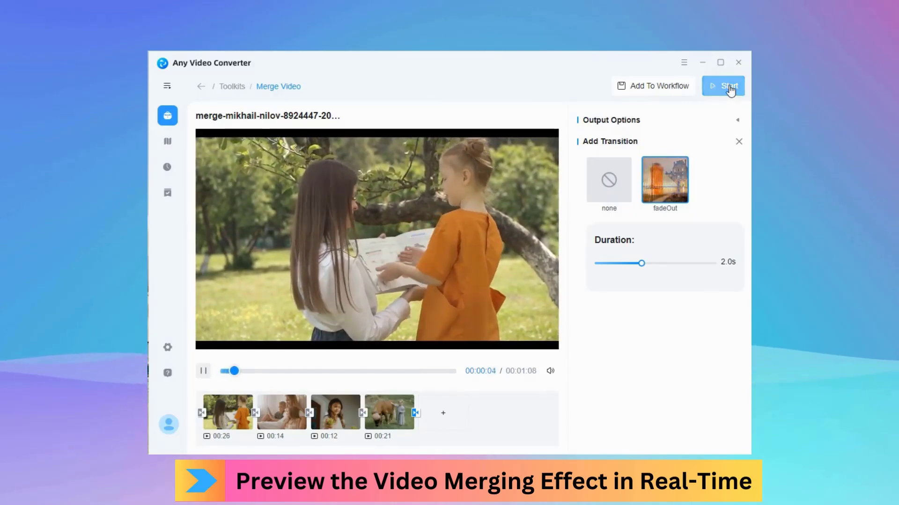
pyautogui.click(729, 86)
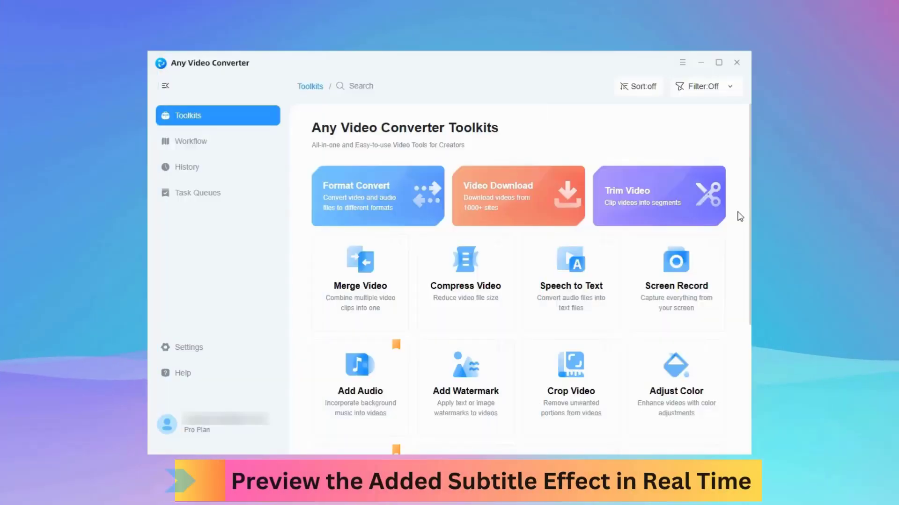
# - Load production ID_3818213.mp4 into the Add Subtitles tool
pyautogui.scroll(-5, 739, 215)
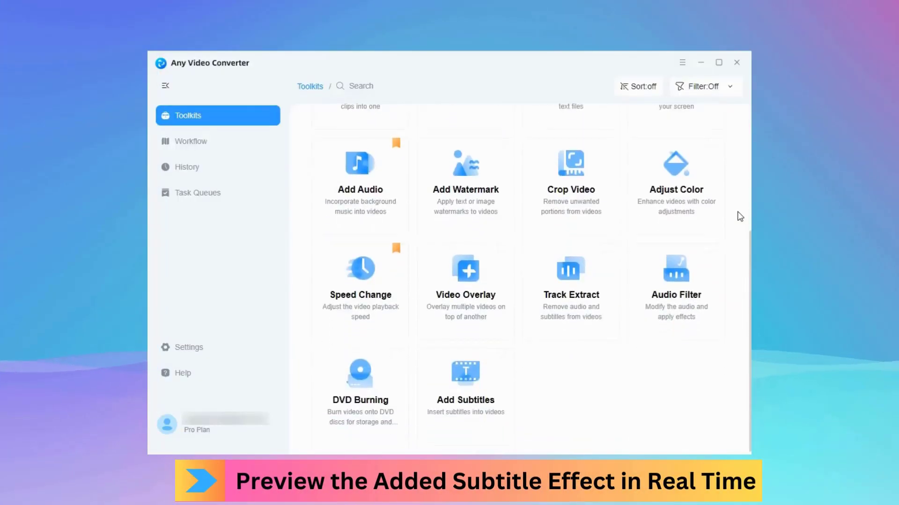
pyautogui.click(491, 413)
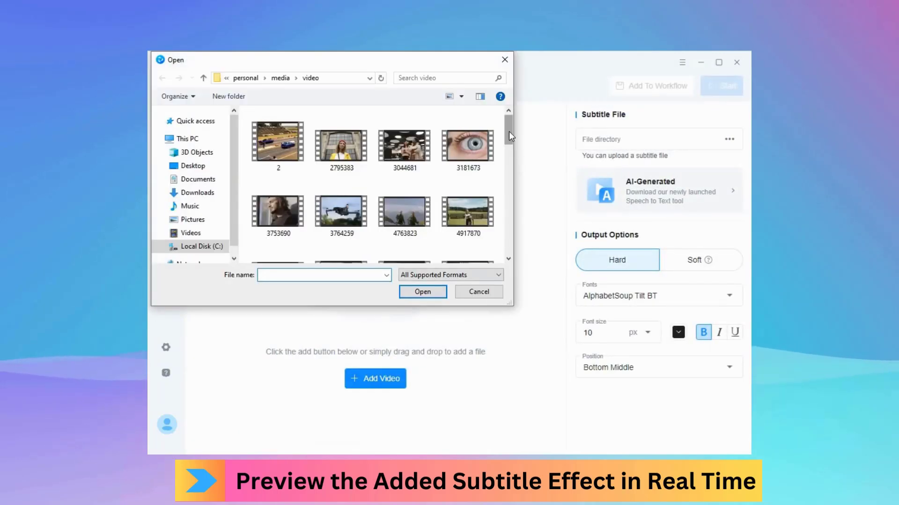
pyautogui.moveTo(509, 131); pyautogui.dragTo(494, 233)
pyautogui.click(359, 237)
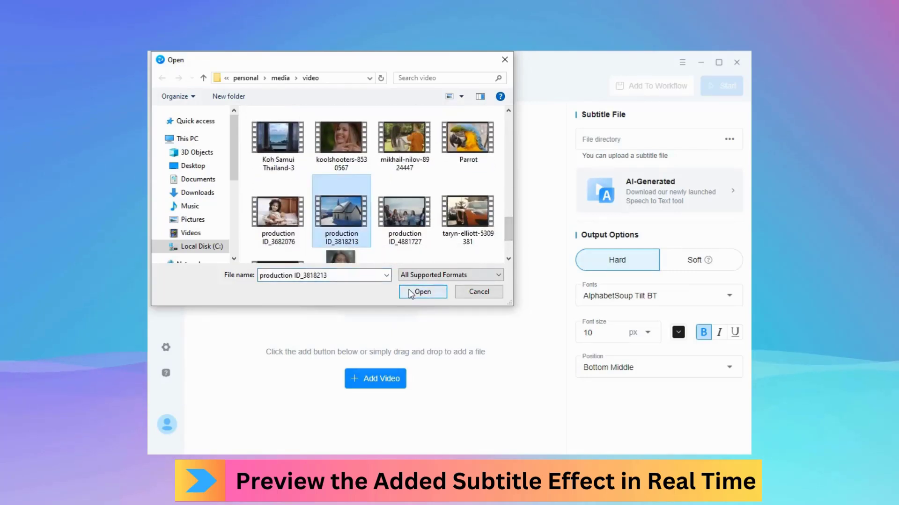
pyautogui.click(409, 291)
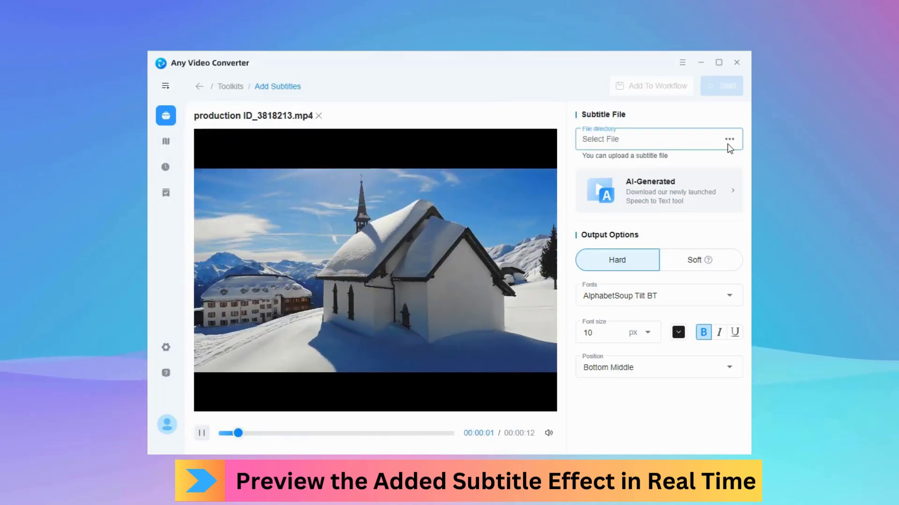
# - Attach subtitleTrack_0.ass as the video's subtitle file
pyautogui.click(728, 145)
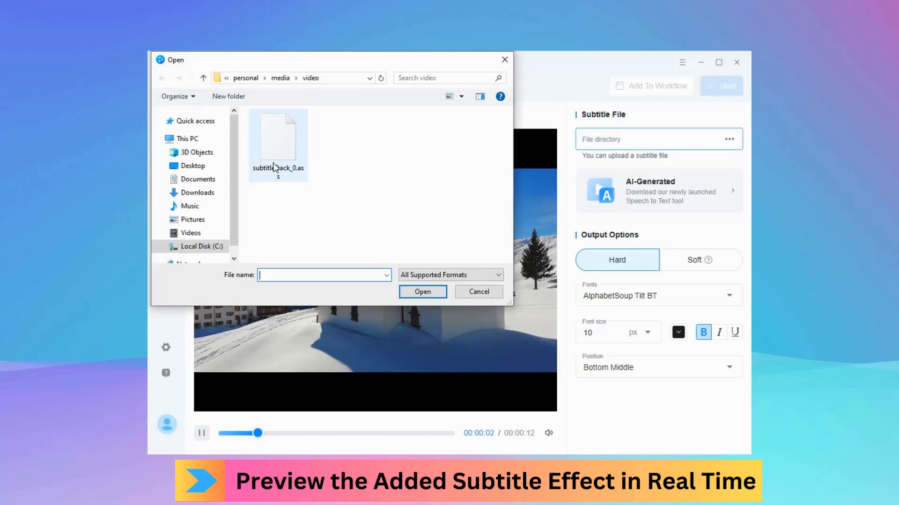
pyautogui.click(274, 167)
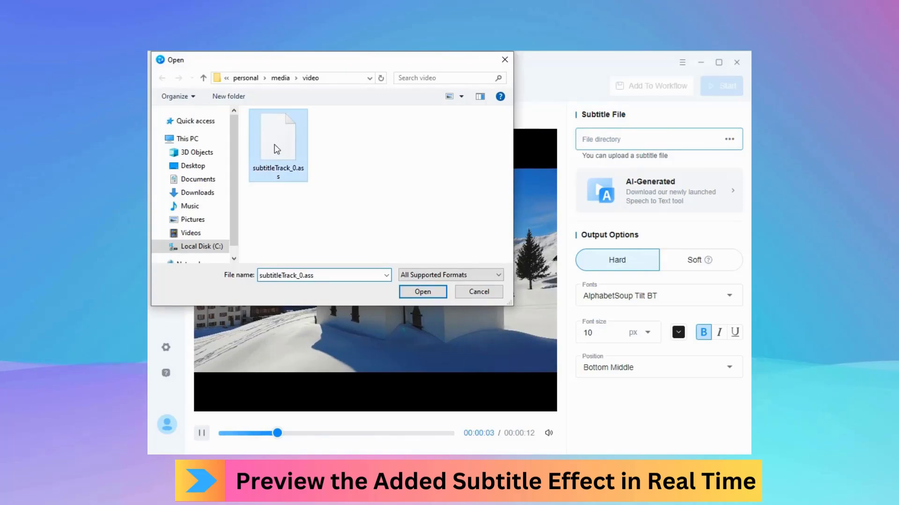
pyautogui.click(420, 292)
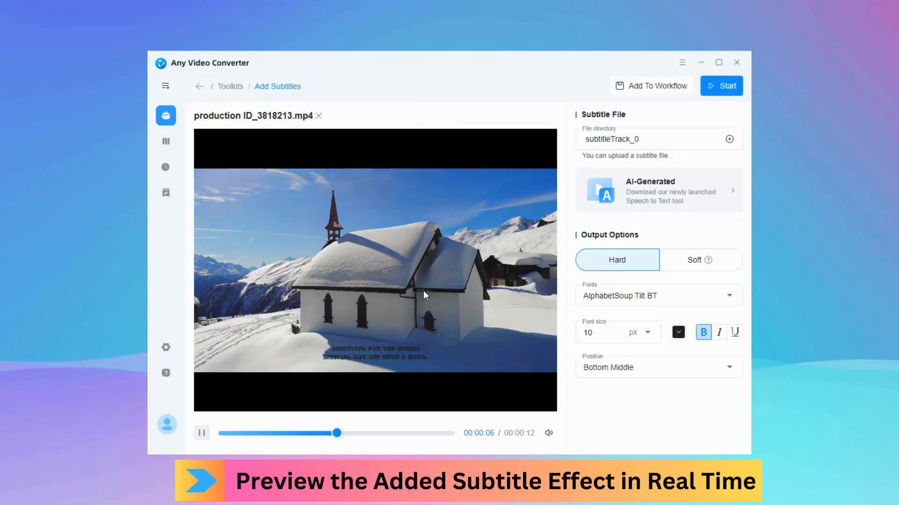
# - Choose Bahnschrift as the subtitle font and set the size to 18 px, after trying 16
pyautogui.click(729, 299)
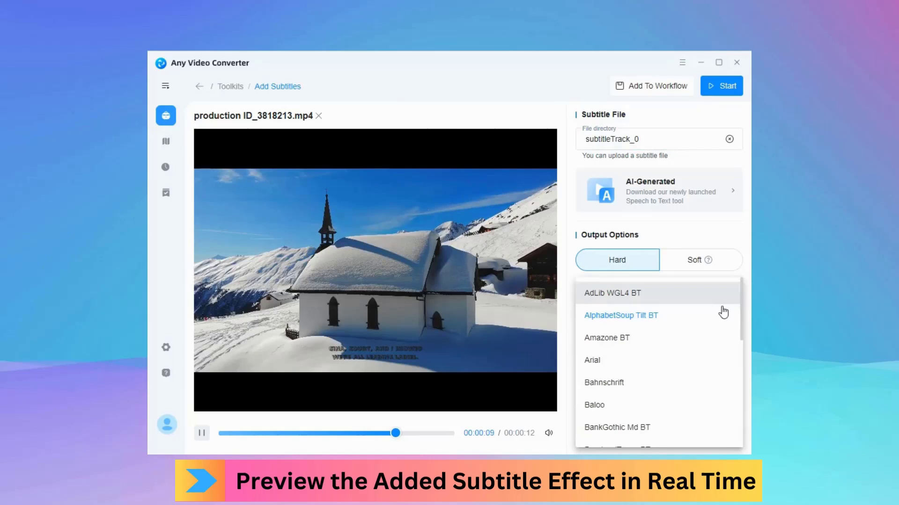
pyautogui.click(648, 382)
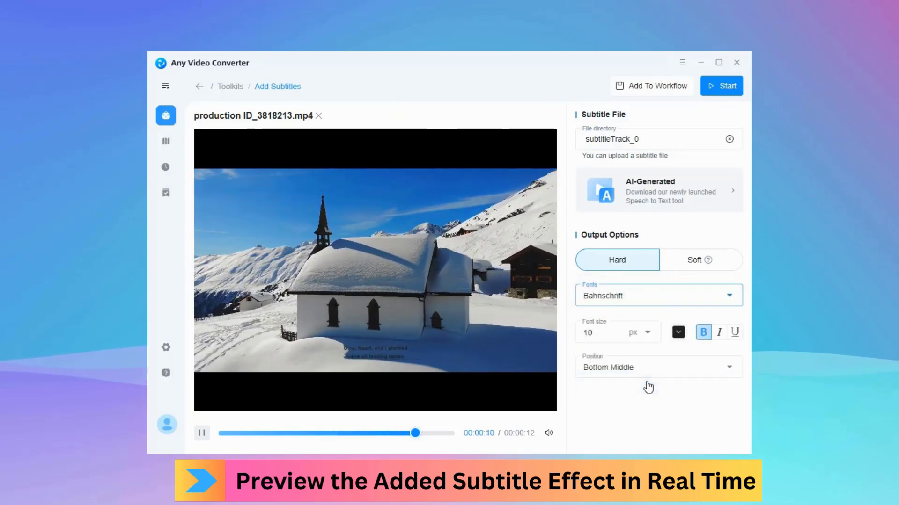
pyautogui.click(647, 338)
pyautogui.click(633, 364)
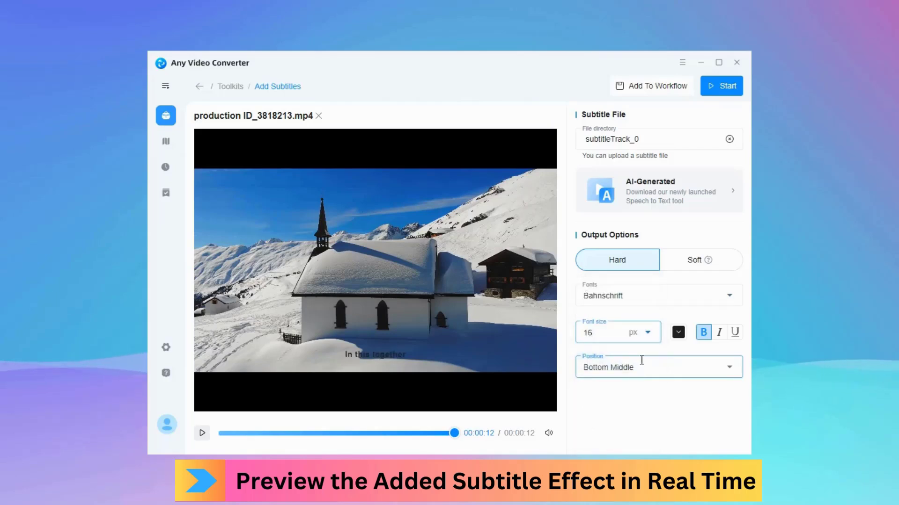
pyautogui.click(655, 338)
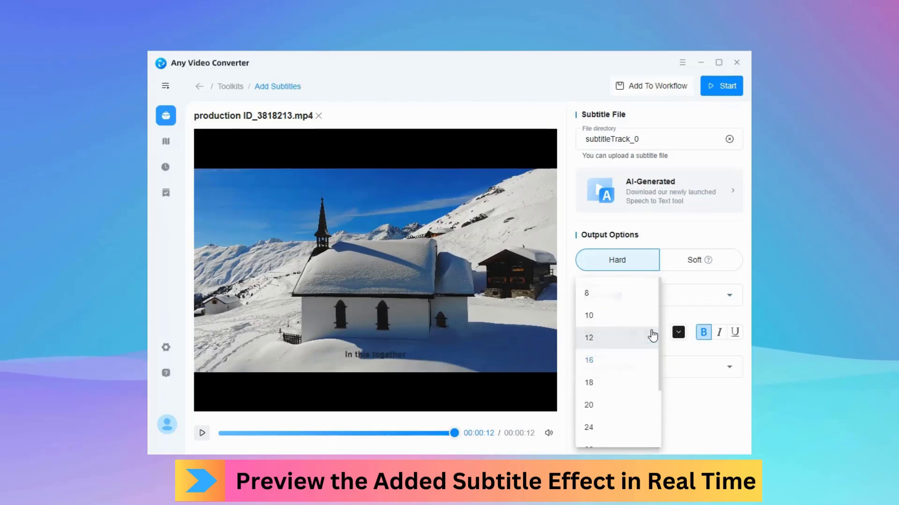
pyautogui.click(627, 381)
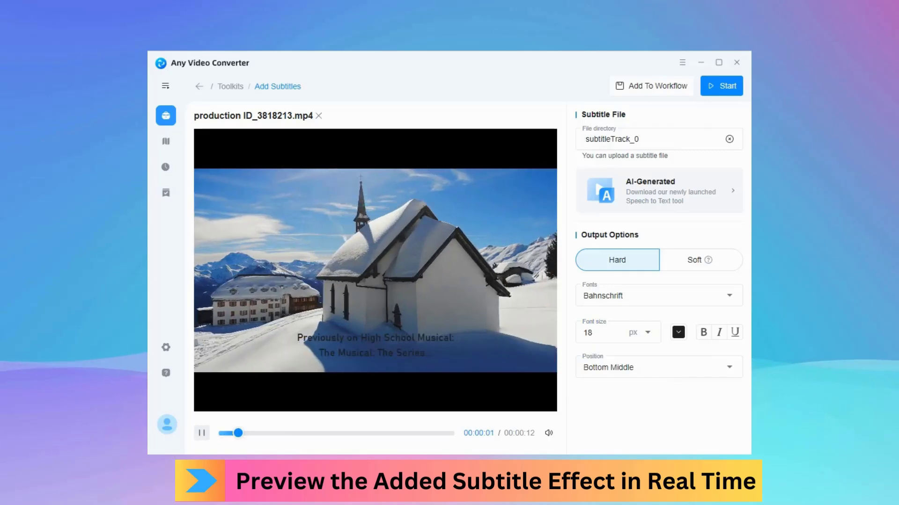
# - Color subtitles yellow, try Bottom Right and Left, settle on Bottom Middle, and start
pyautogui.click(678, 333)
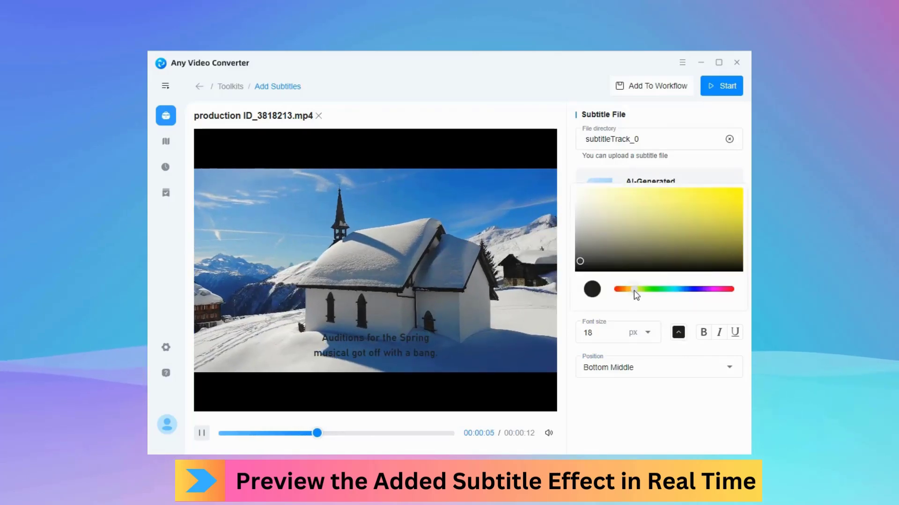
pyautogui.click(716, 200)
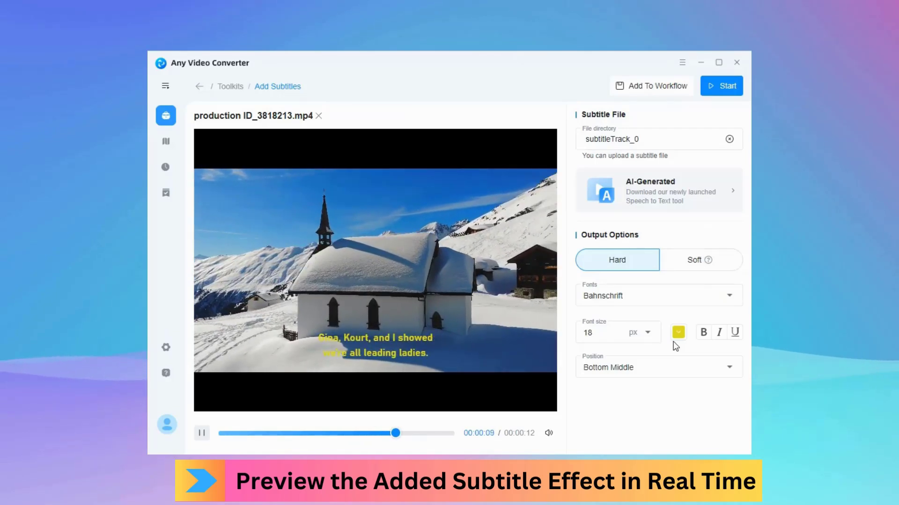
pyautogui.click(674, 367)
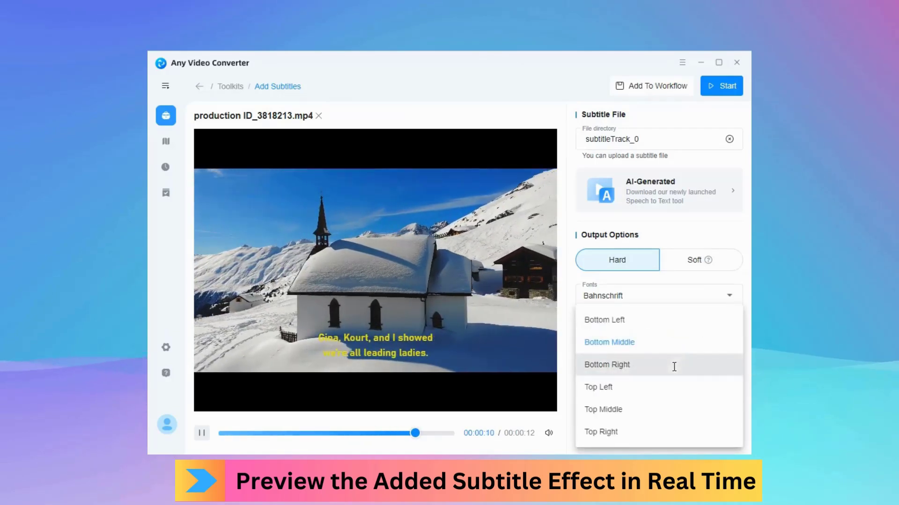
pyautogui.click(634, 371)
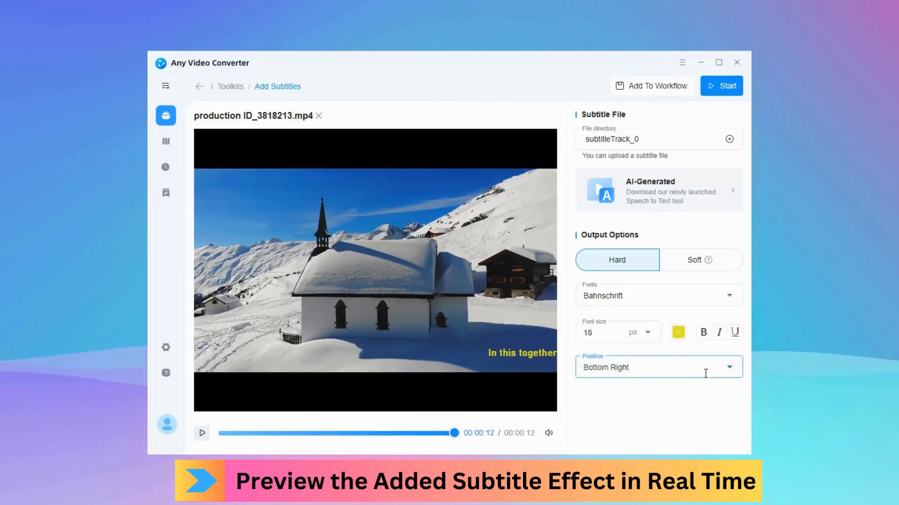
pyautogui.click(728, 368)
pyautogui.click(660, 319)
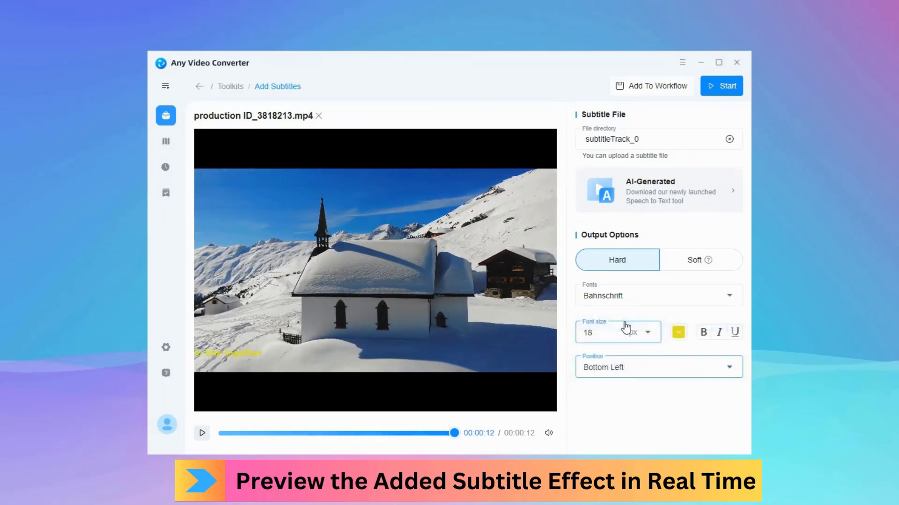
pyautogui.click(731, 375)
pyautogui.click(638, 351)
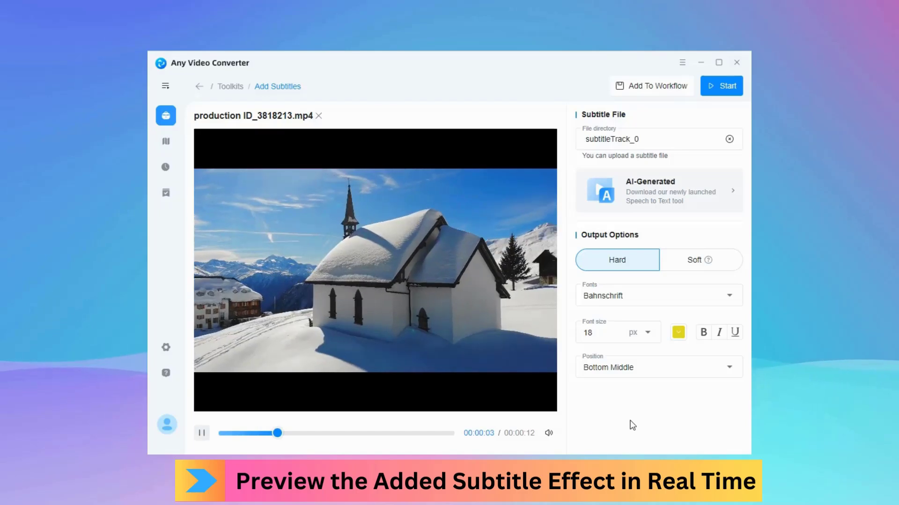
pyautogui.click(732, 86)
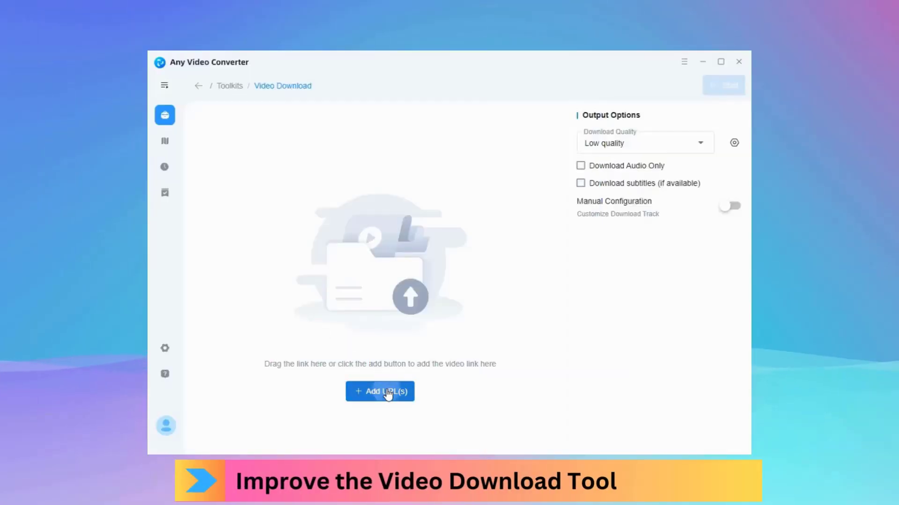
# - Add the YouTube link at High quality download and analyse it
pyautogui.click(387, 394)
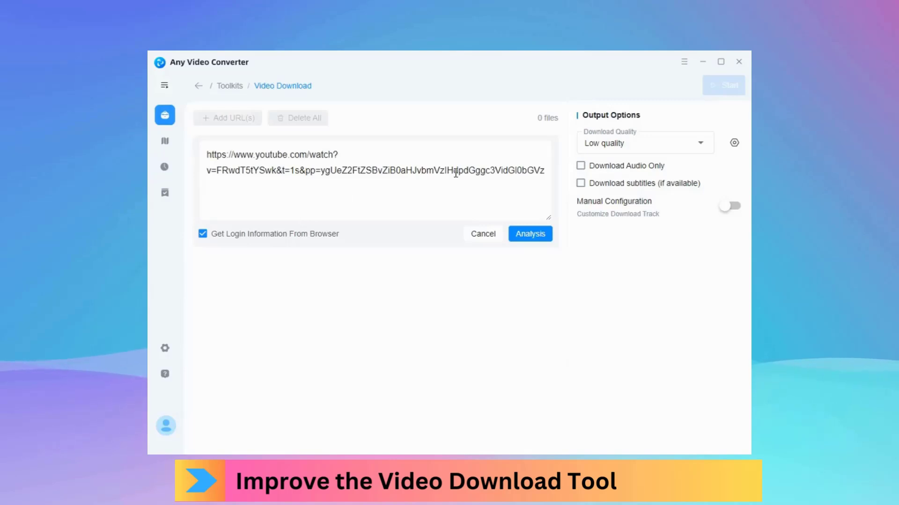
pyautogui.click(700, 151)
pyautogui.click(670, 173)
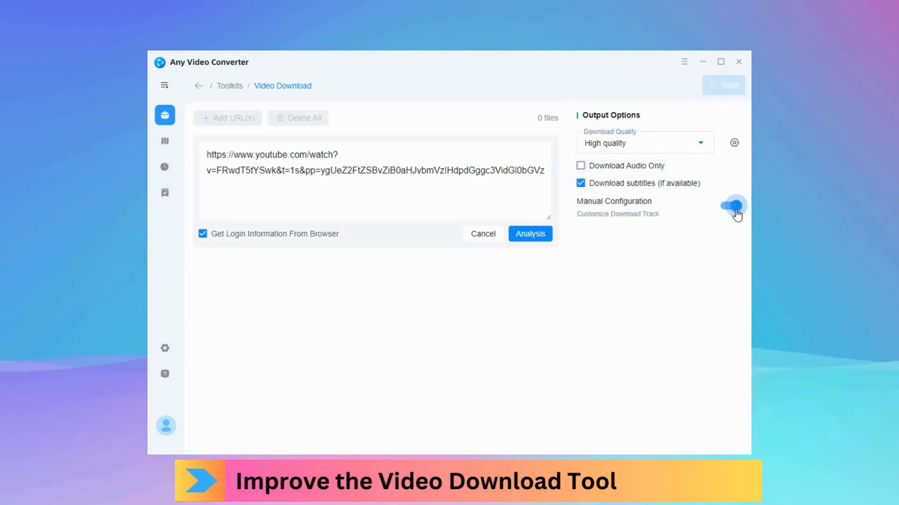
pyautogui.click(542, 238)
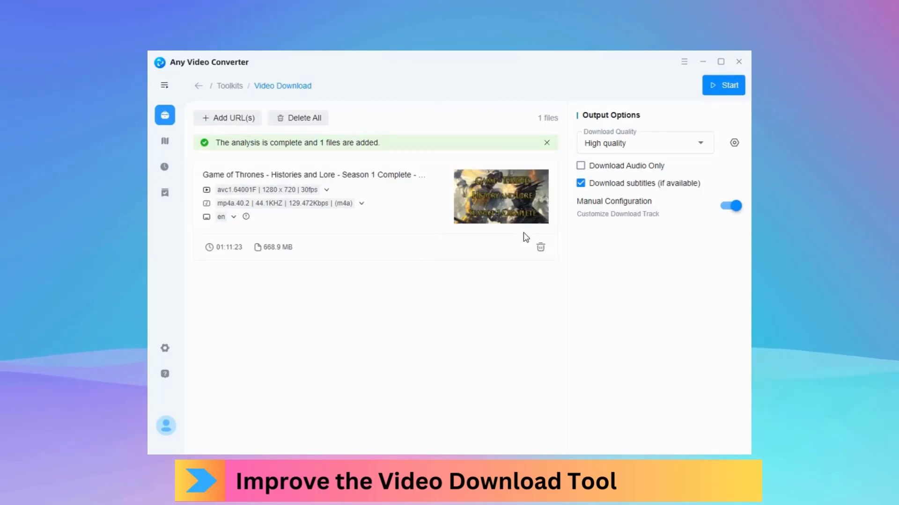
# - Expand the video track list and pick the 1280x720 av01 track
pyautogui.click(328, 191)
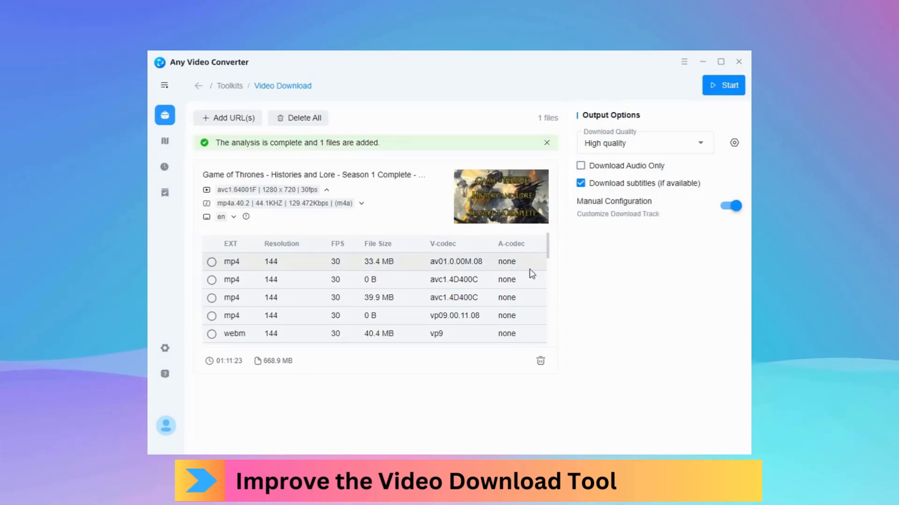
pyautogui.scroll(-3, 369, 295)
pyautogui.scroll(-3, 367, 297)
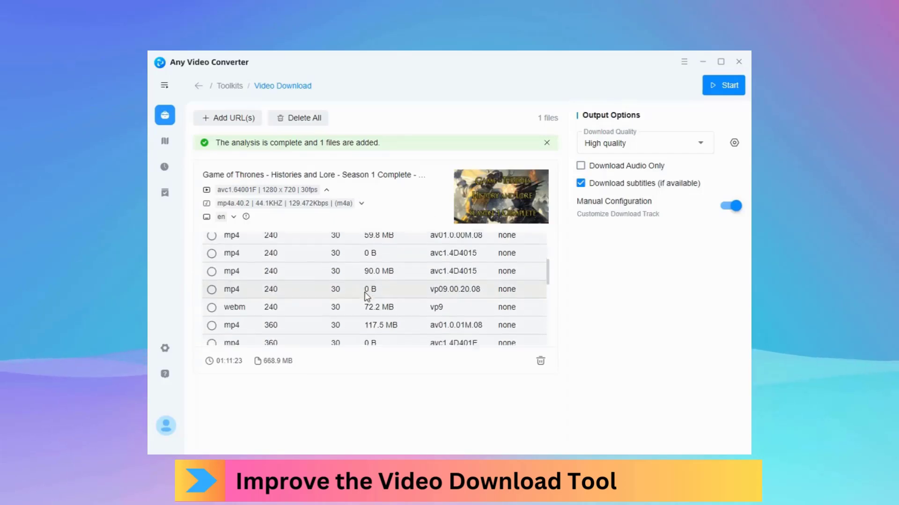
pyautogui.scroll(-5, 367, 296)
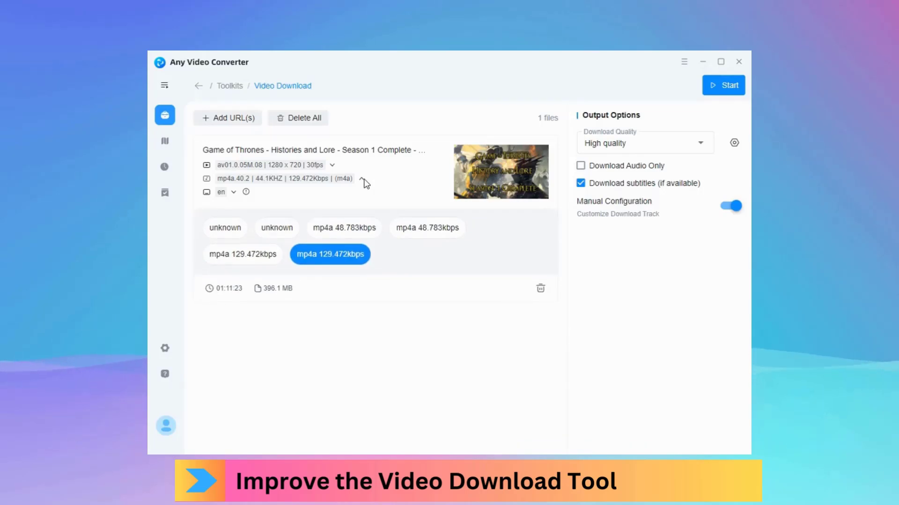
# - Select tr subtitles, deselect en, and start the download
pyautogui.click(234, 193)
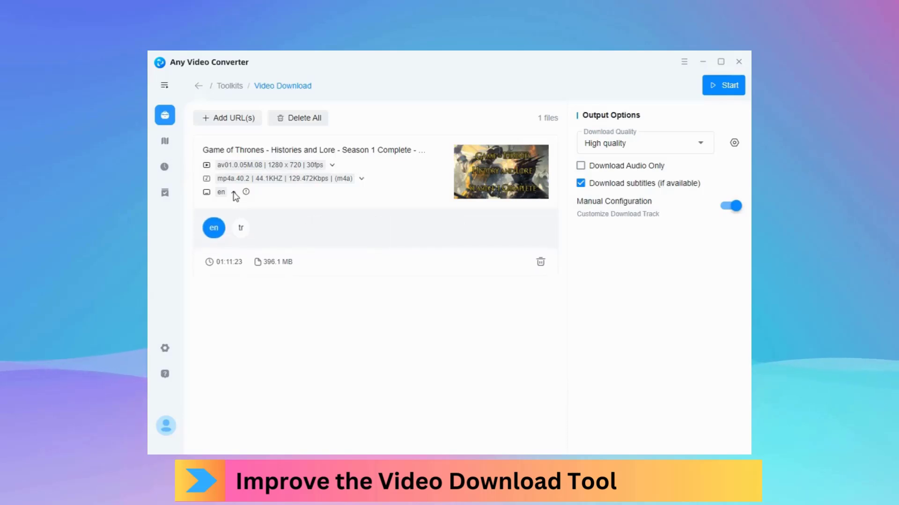
pyautogui.click(242, 229)
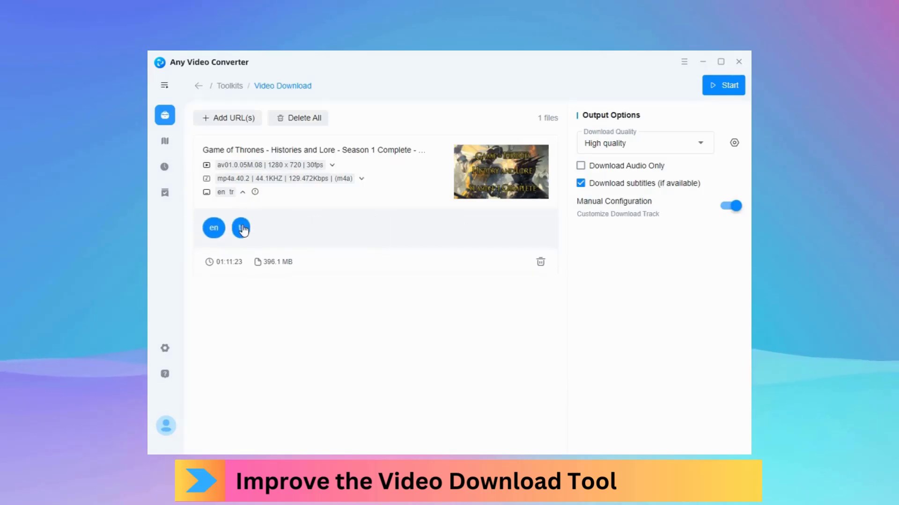
pyautogui.click(215, 230)
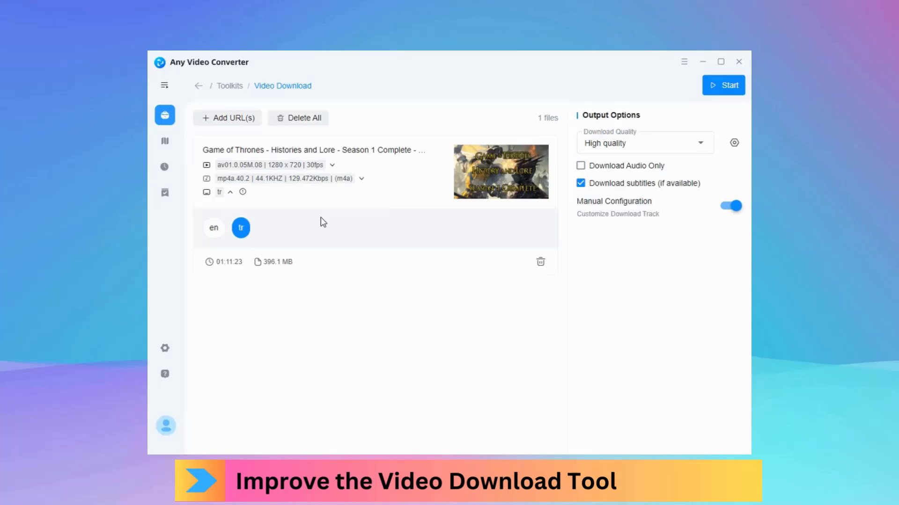
pyautogui.click(742, 94)
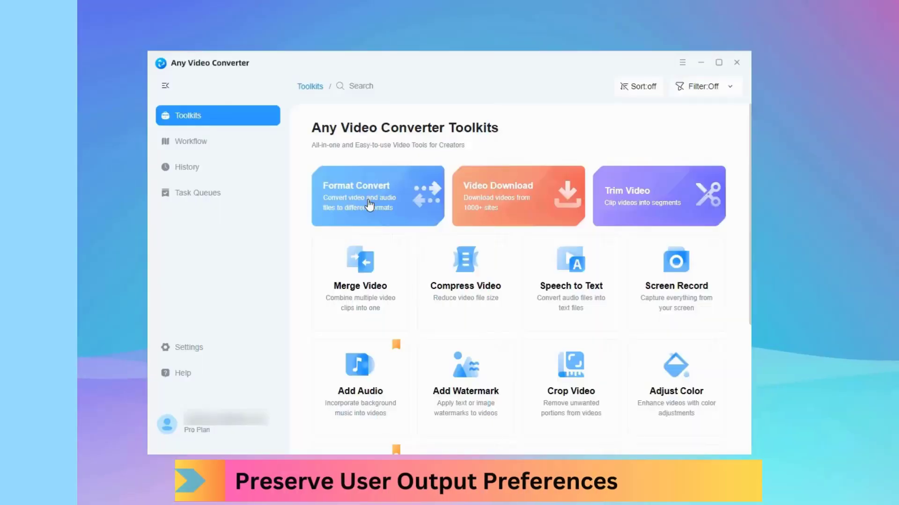
# - Load 4917870.mp4 and 4919748.mp4 together into Format Convert
pyautogui.click(374, 196)
pyautogui.click(379, 378)
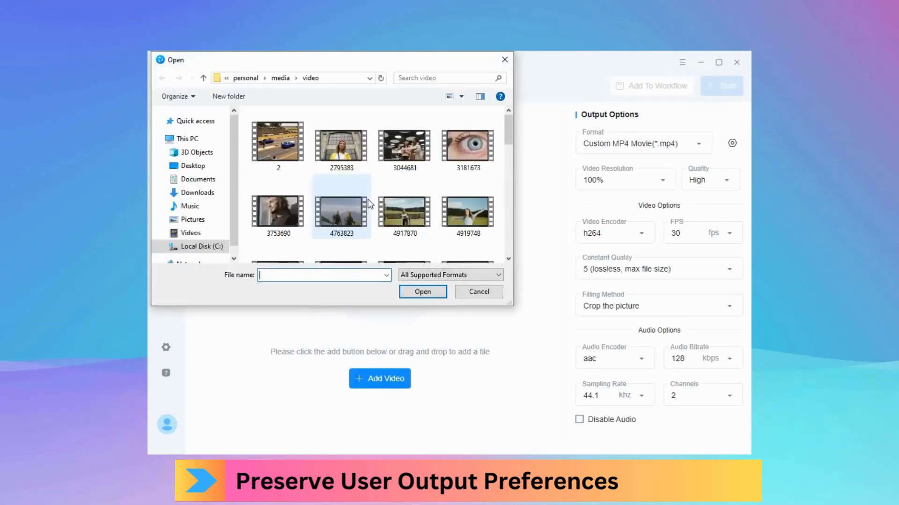
pyautogui.click(401, 215)
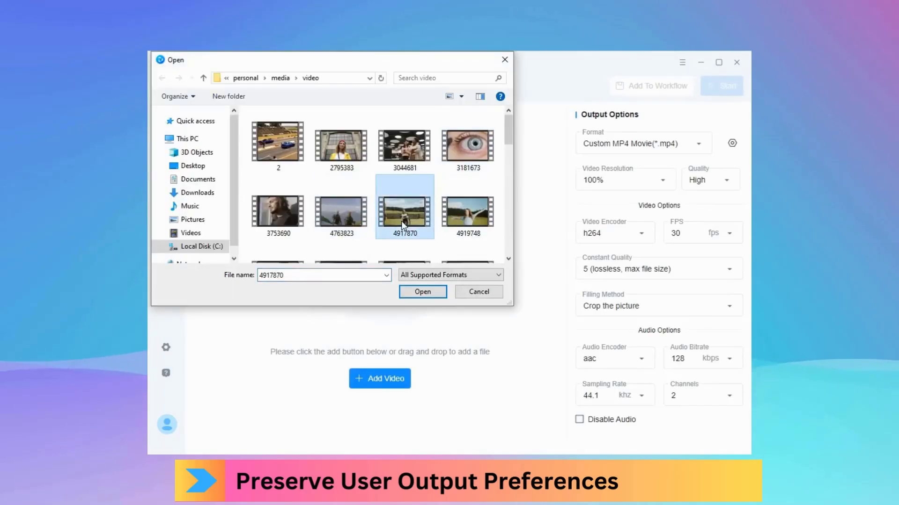
pyautogui.keyDown('ctrl'); pyautogui.click(457, 220); pyautogui.keyUp('ctrl')
pyautogui.click(440, 294)
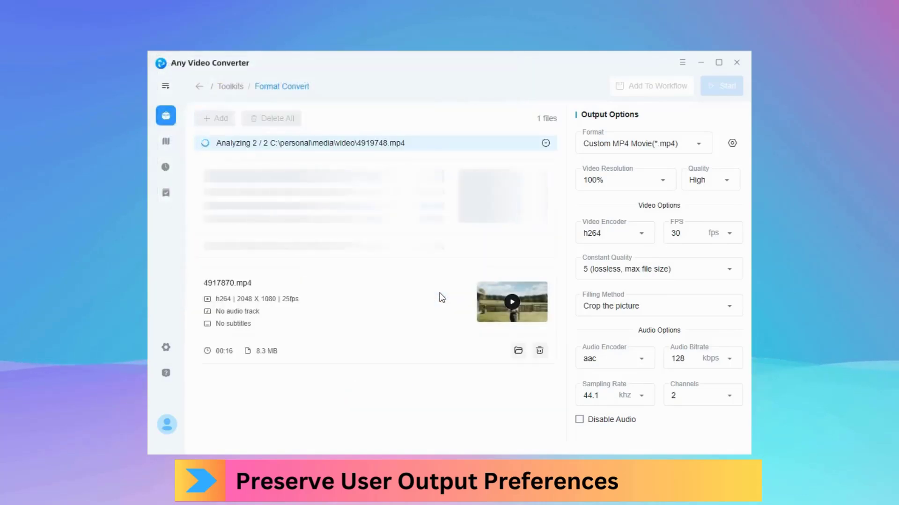
# - Start a WebM user preset with video resolution set to 200%
pyautogui.click(737, 144)
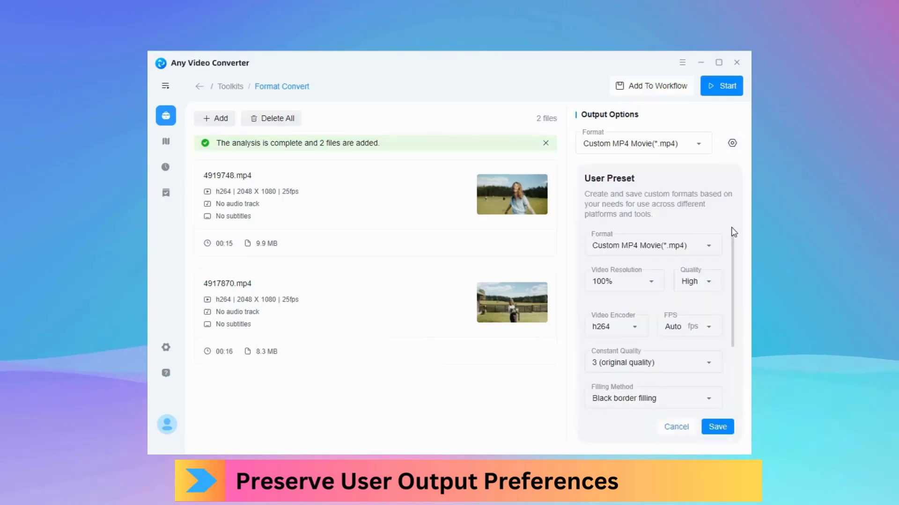
pyautogui.click(709, 246)
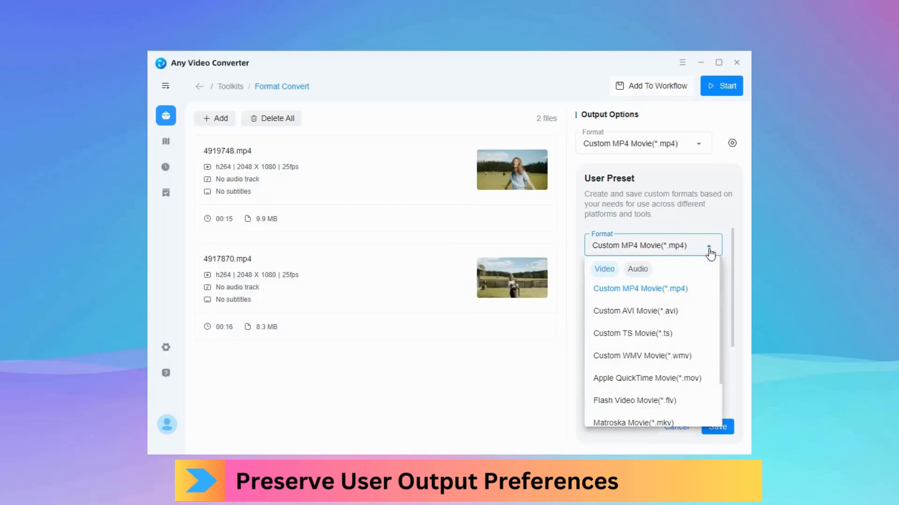
pyautogui.scroll(-1, 694, 319)
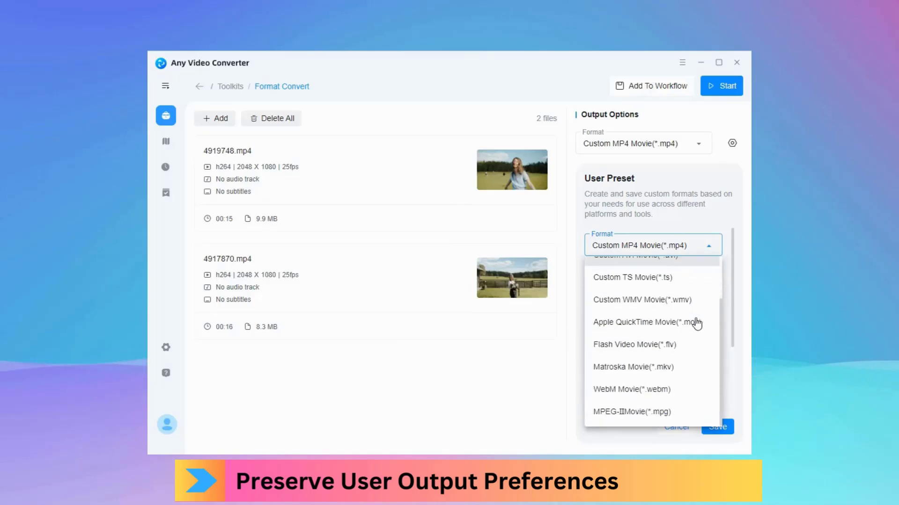
pyautogui.click(691, 396)
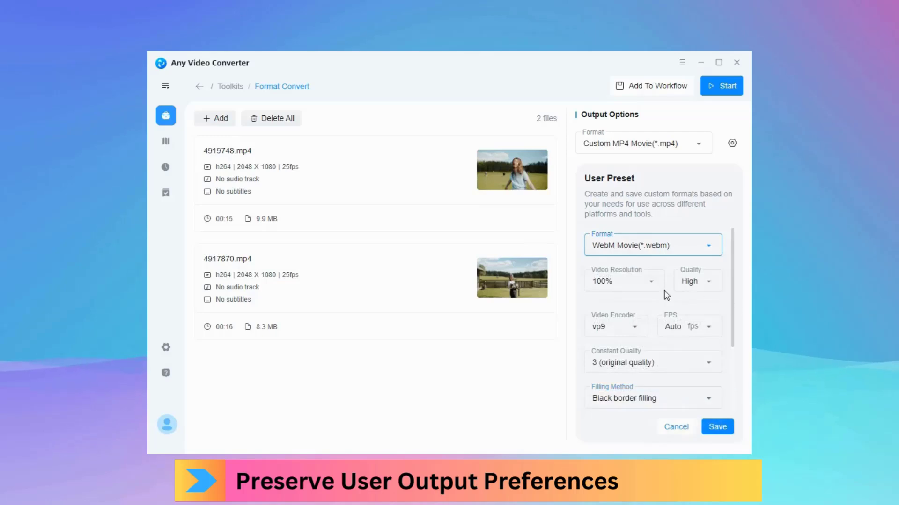
pyautogui.click(652, 280)
pyautogui.click(655, 291)
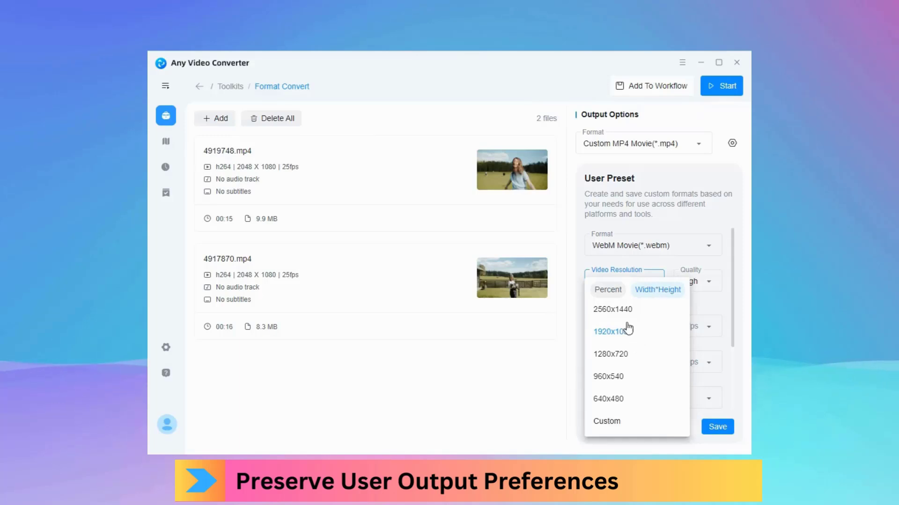
pyautogui.click(620, 290)
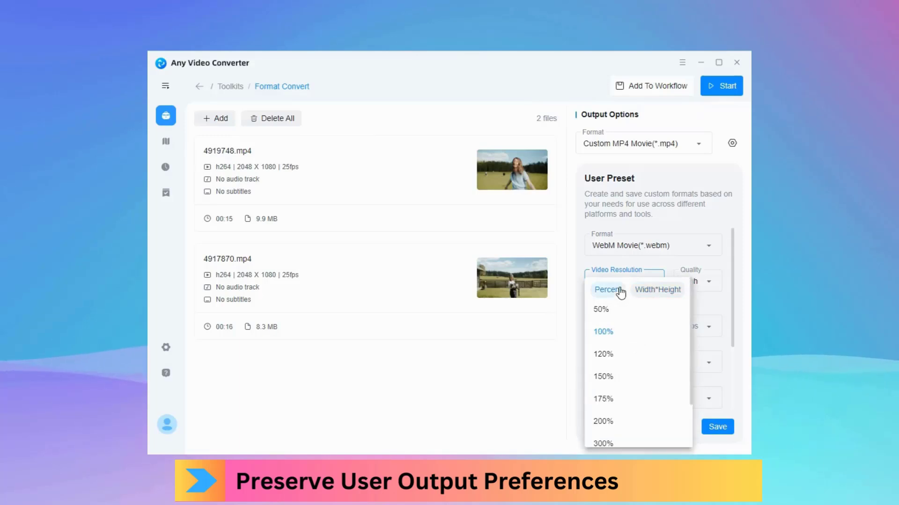
pyautogui.scroll(-1, 647, 355)
pyautogui.click(640, 365)
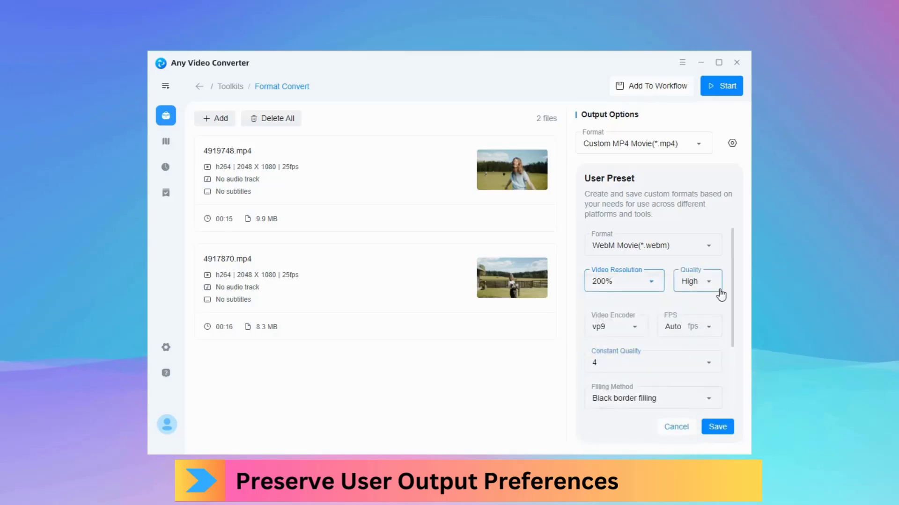
# - Set High quality, vp9, 60 fps, constant quality 5 lossless, and Crop the picture filling
pyautogui.click(717, 286)
pyautogui.click(702, 310)
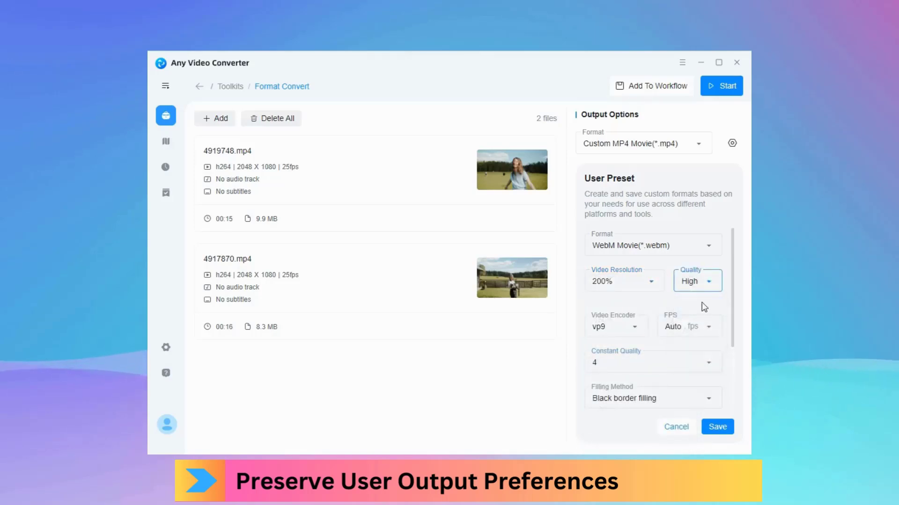
pyautogui.click(640, 330)
pyautogui.click(641, 330)
pyautogui.click(712, 329)
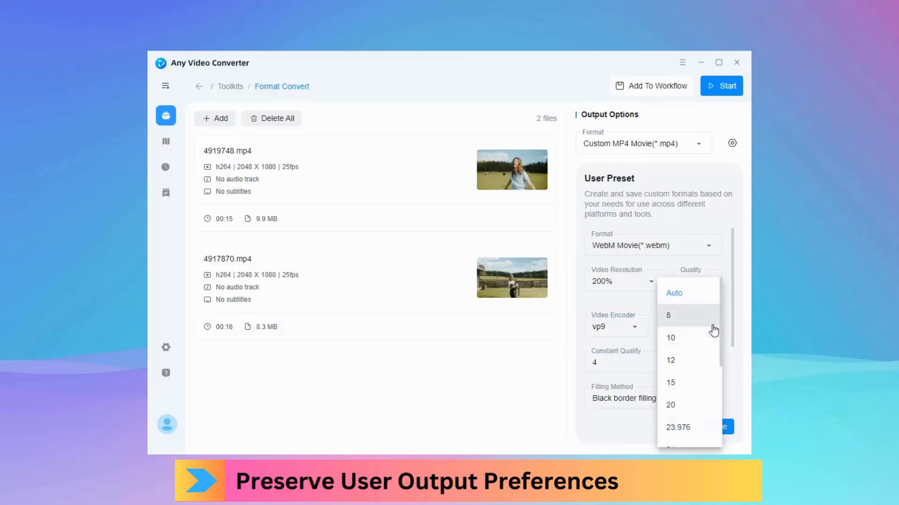
pyautogui.scroll(-3, 702, 356)
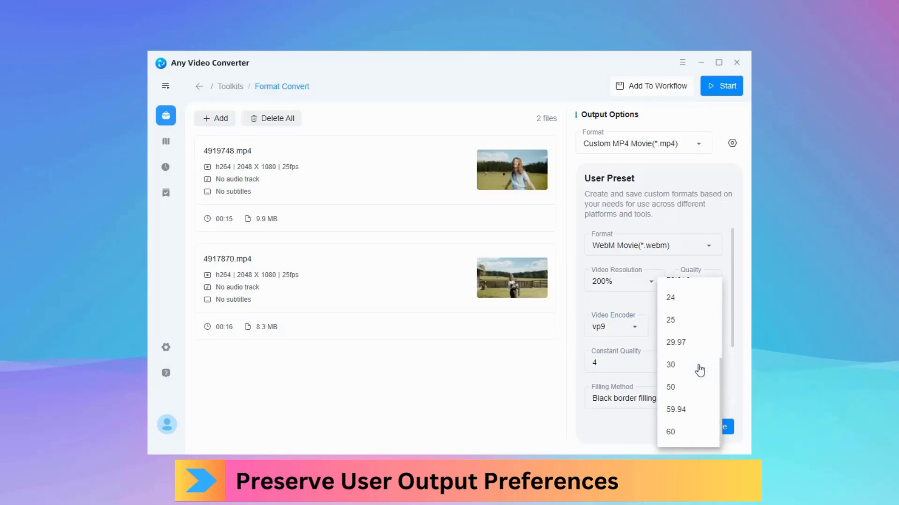
pyautogui.click(686, 433)
pyautogui.click(707, 372)
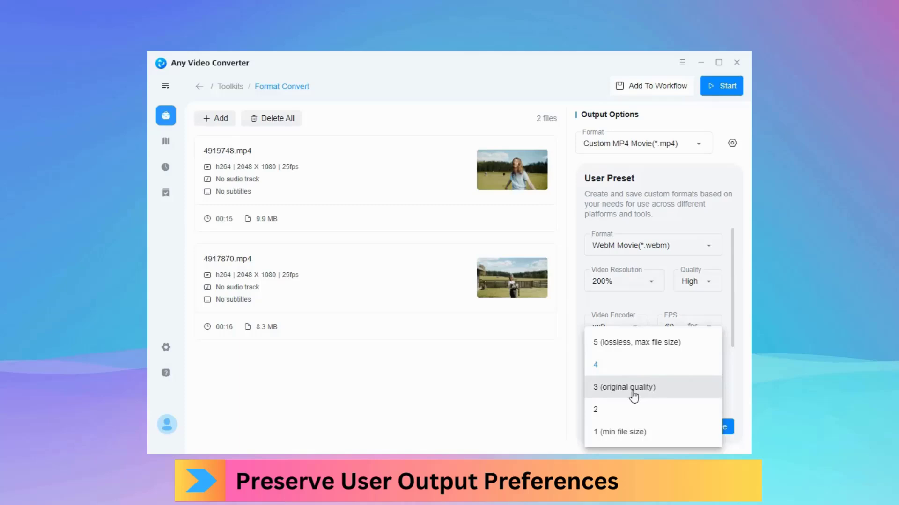
pyautogui.click(692, 344)
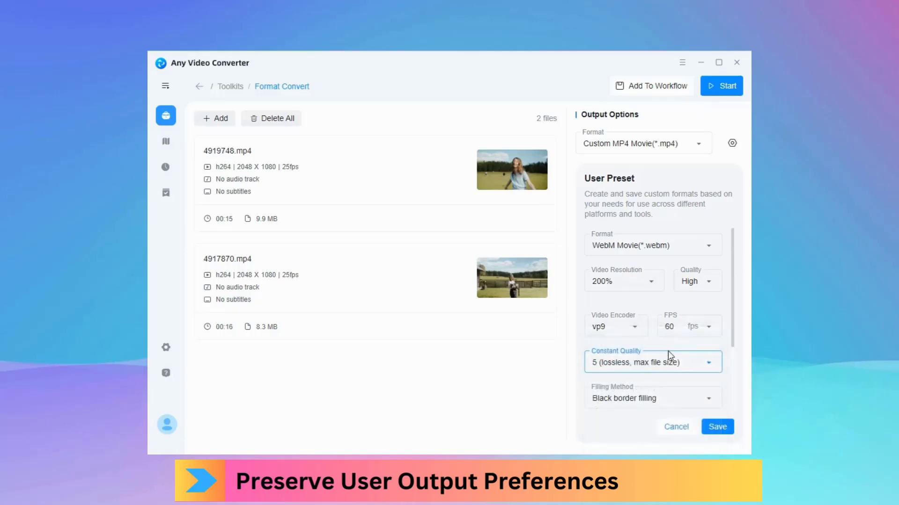
pyautogui.click(700, 401)
pyautogui.click(662, 409)
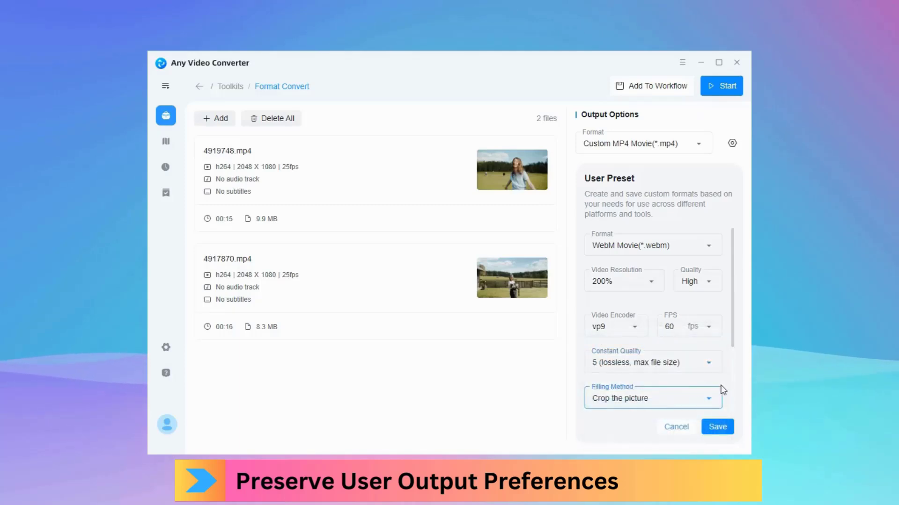
# - Save the preset as custom 1, start converting both clips, and open History
pyautogui.click(721, 427)
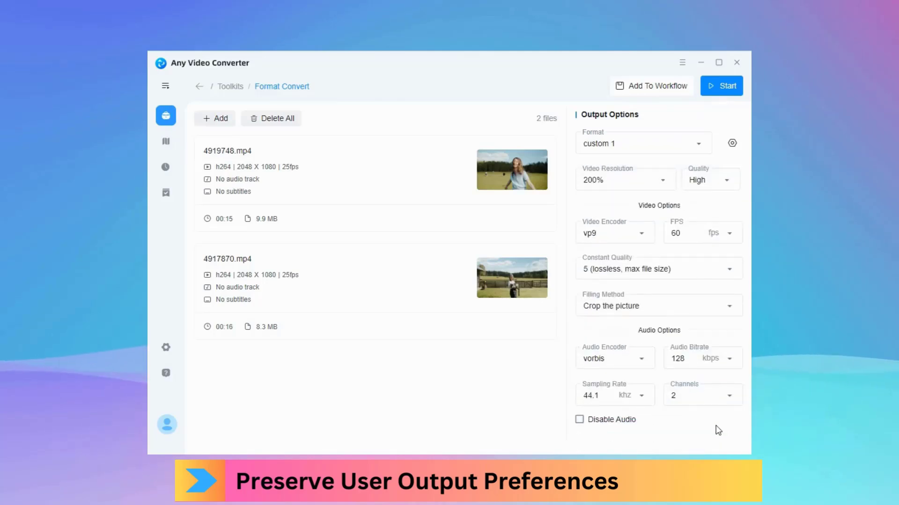
pyautogui.click(718, 88)
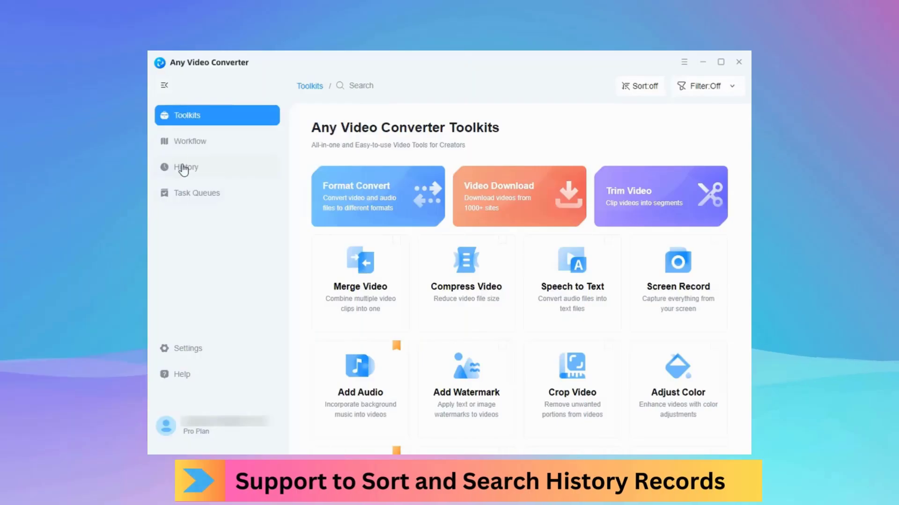
pyautogui.click(184, 168)
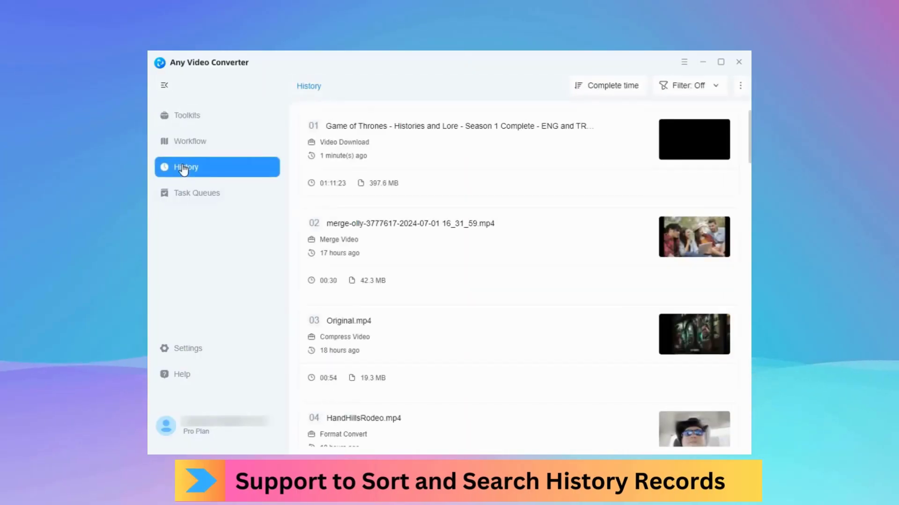
pyautogui.click(719, 88)
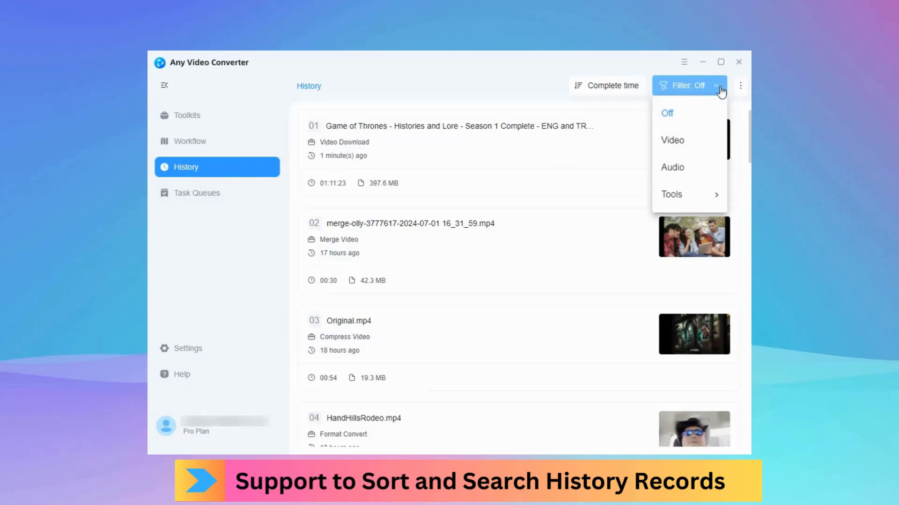
pyautogui.click(696, 141)
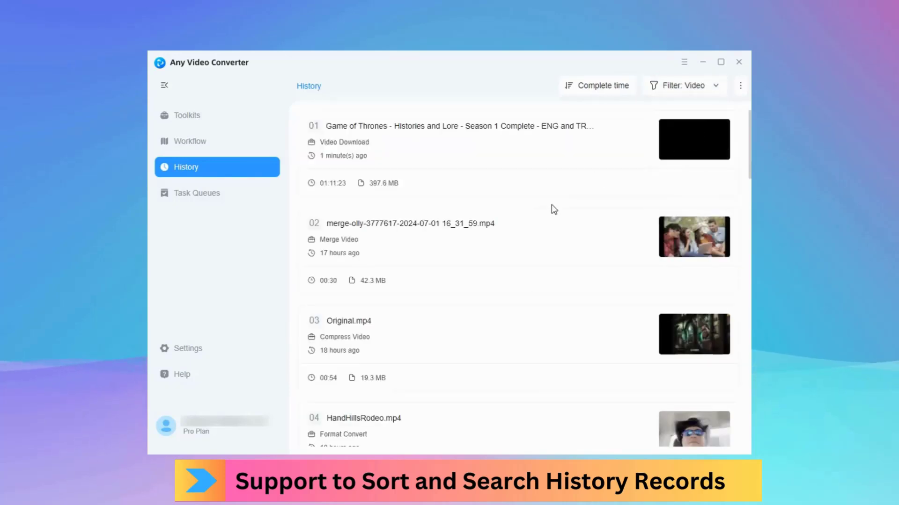
pyautogui.scroll(-2, 554, 210)
pyautogui.scroll(-4, 554, 210)
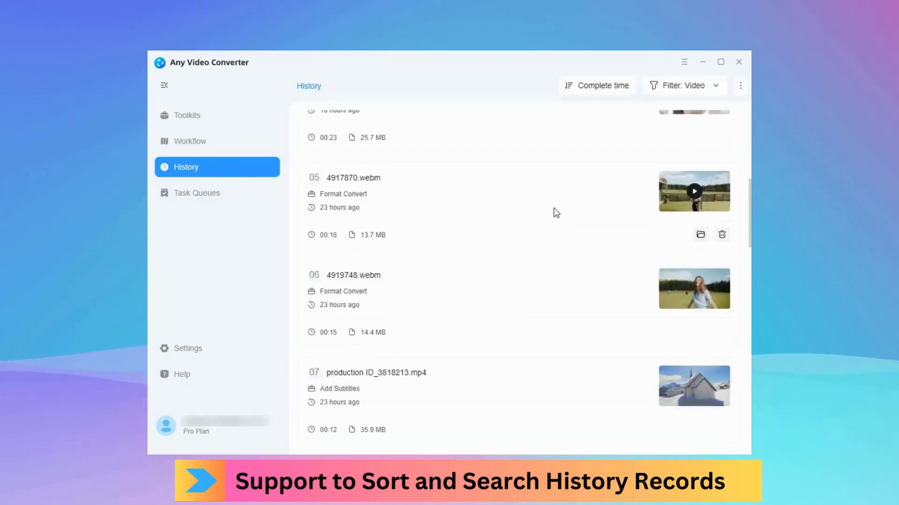
pyautogui.scroll(-4, 554, 209)
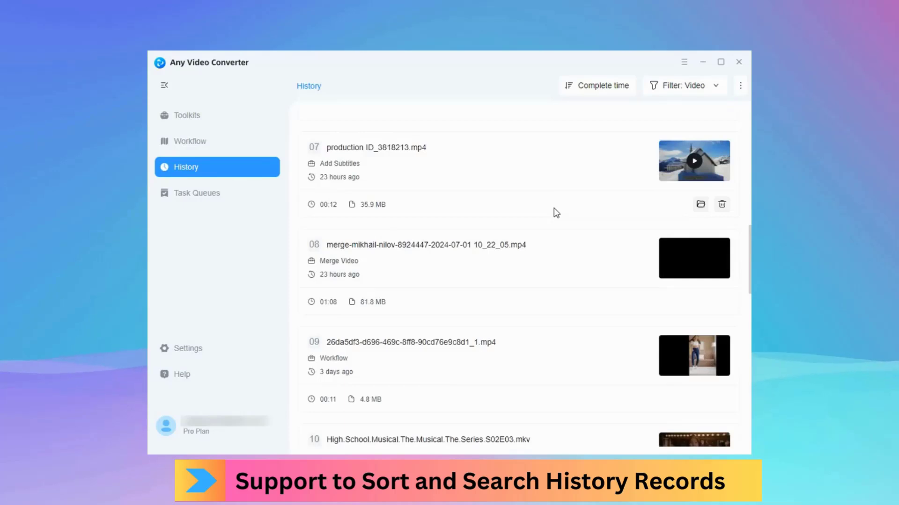
pyautogui.scroll(-8, 554, 208)
pyautogui.scroll(-4, 554, 208)
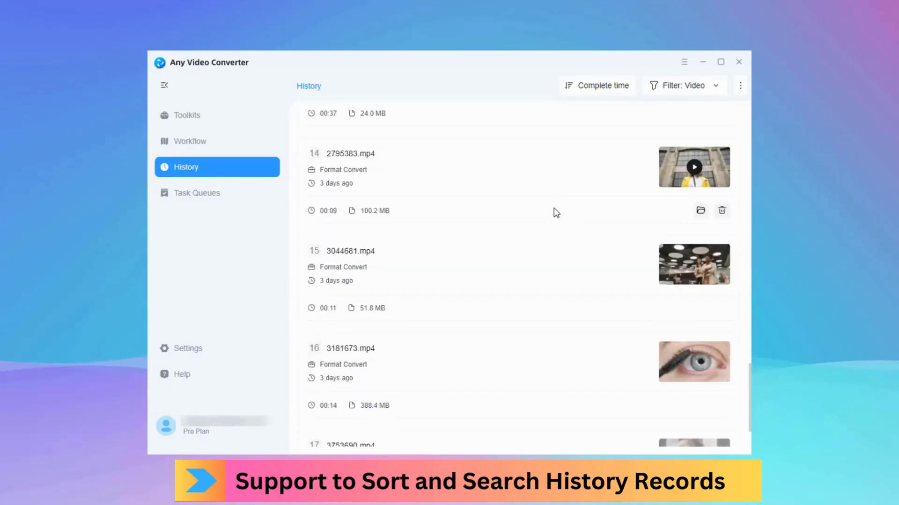
pyautogui.scroll(-2, 554, 211)
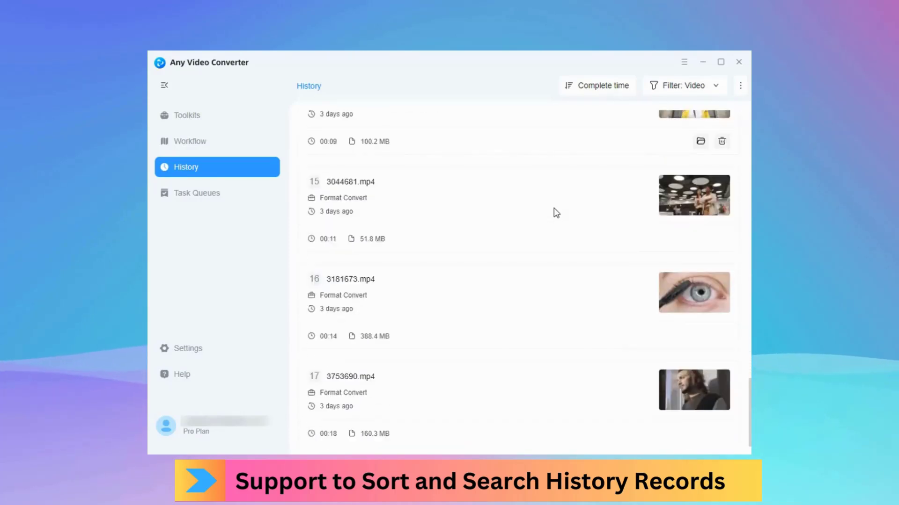
pyautogui.click(711, 88)
pyautogui.click(667, 168)
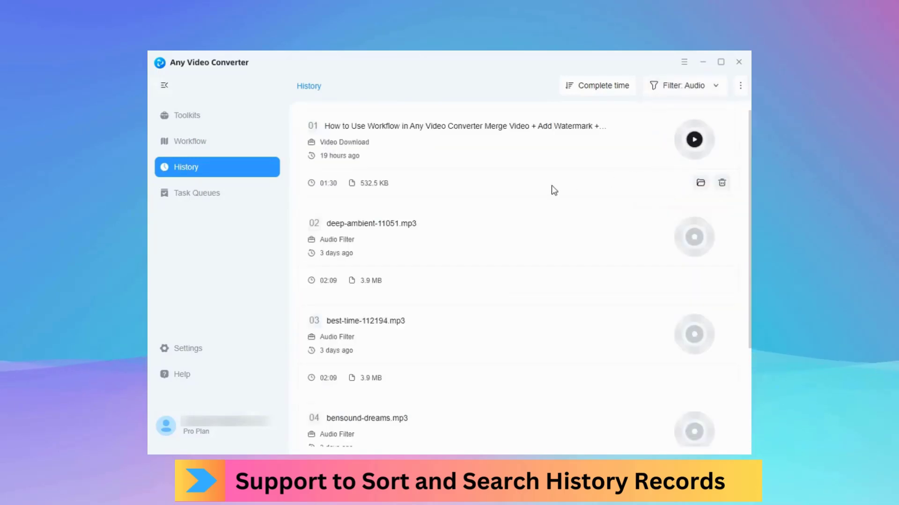
pyautogui.scroll(-3, 551, 185)
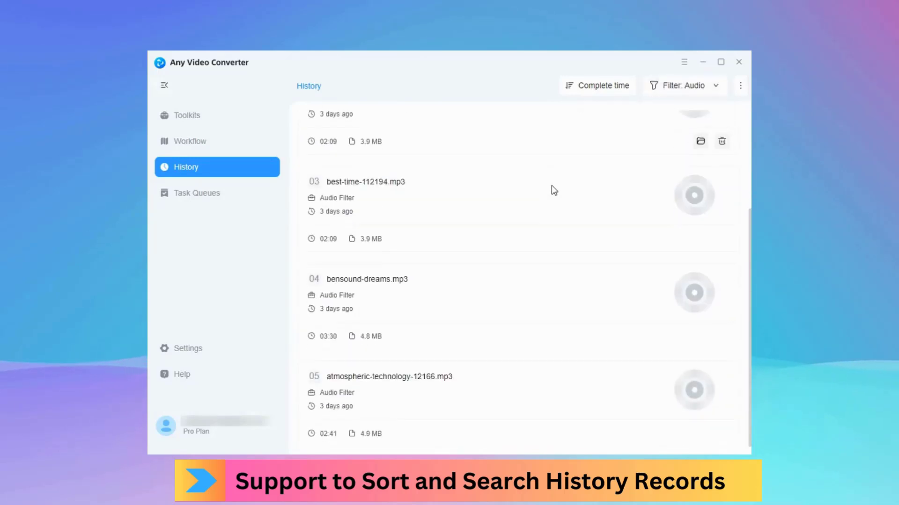
pyautogui.click(716, 87)
pyautogui.moveTo(677, 204)
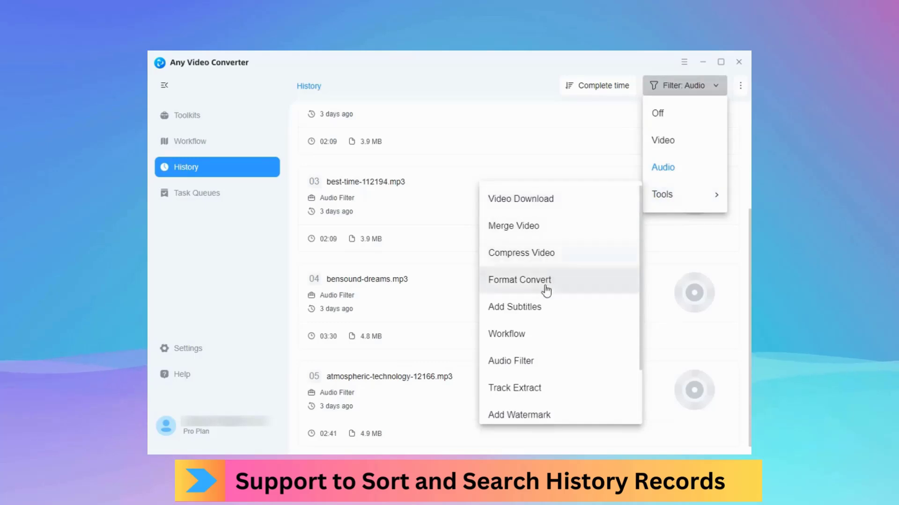
pyautogui.scroll(-2, 545, 290)
pyautogui.scroll(2, 542, 311)
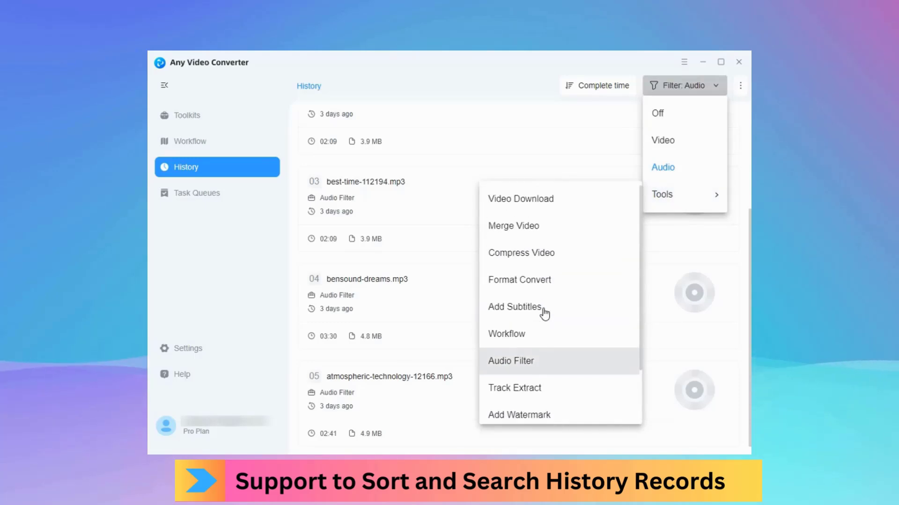
pyautogui.click(553, 226)
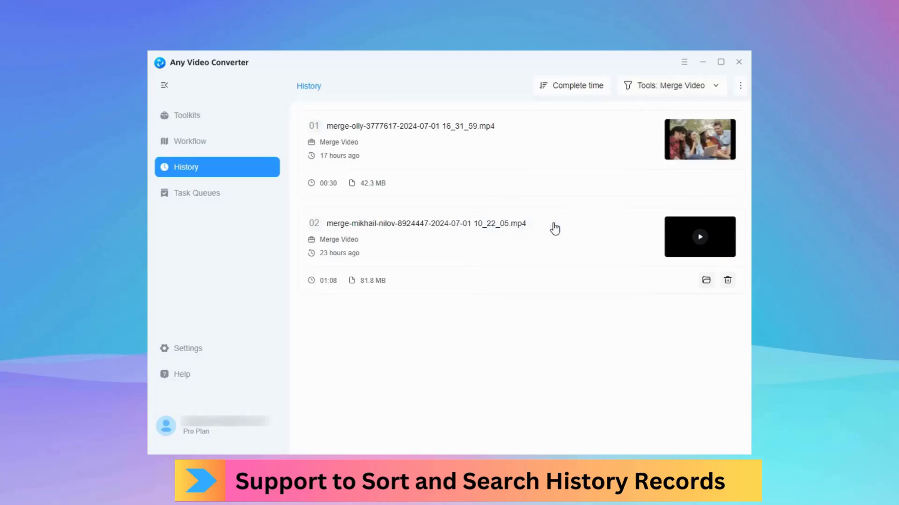
pyautogui.click(718, 88)
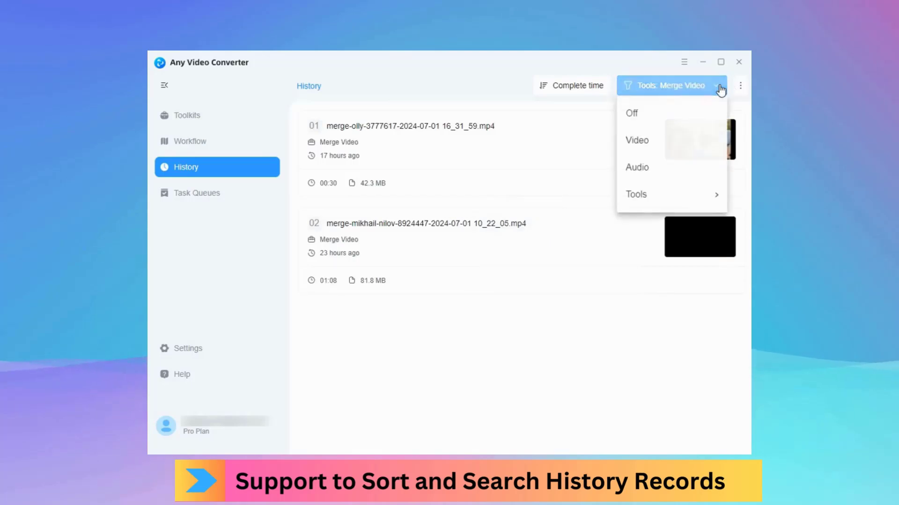
pyautogui.click(658, 126)
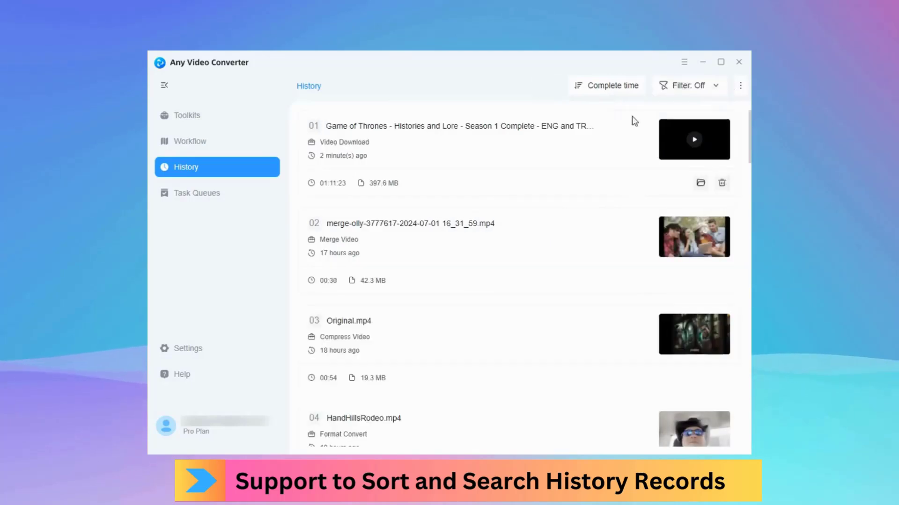
pyautogui.click(576, 90)
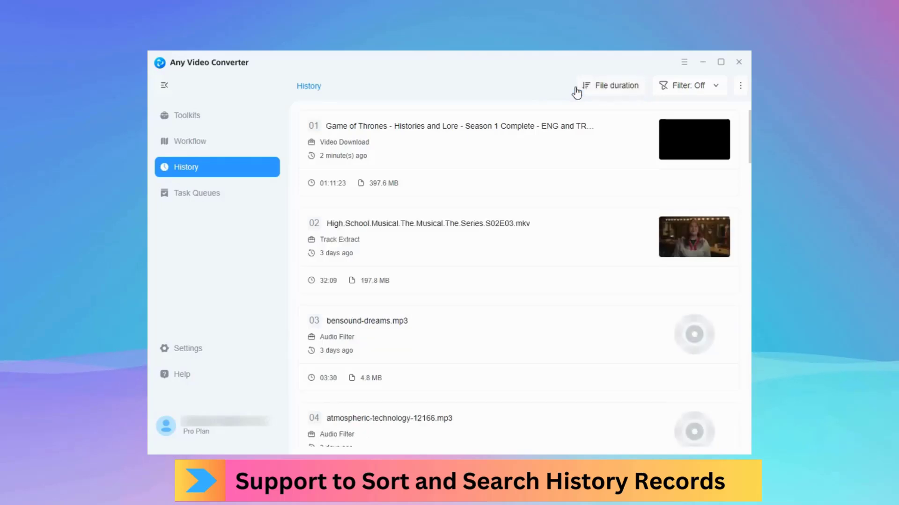
pyautogui.click(581, 92)
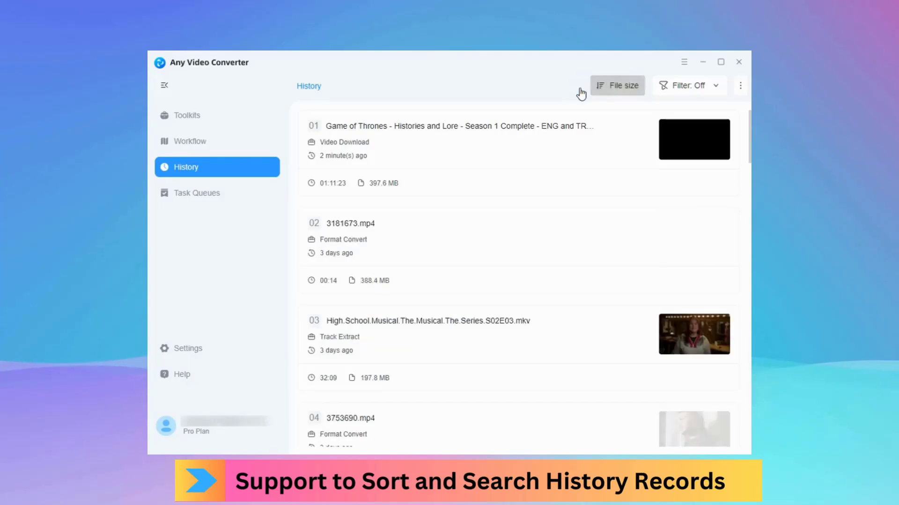
pyautogui.click(608, 89)
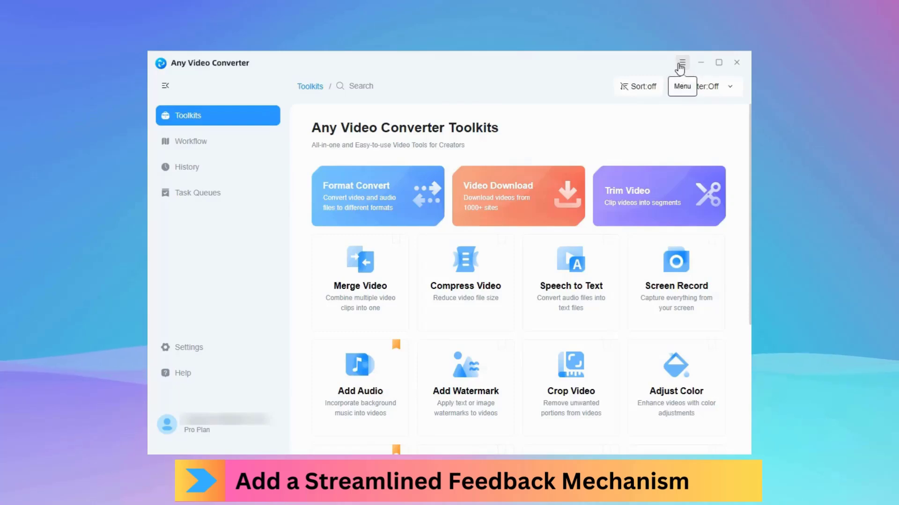
# - Open Feedback from the top-right hamburger menu
pyautogui.click(681, 63)
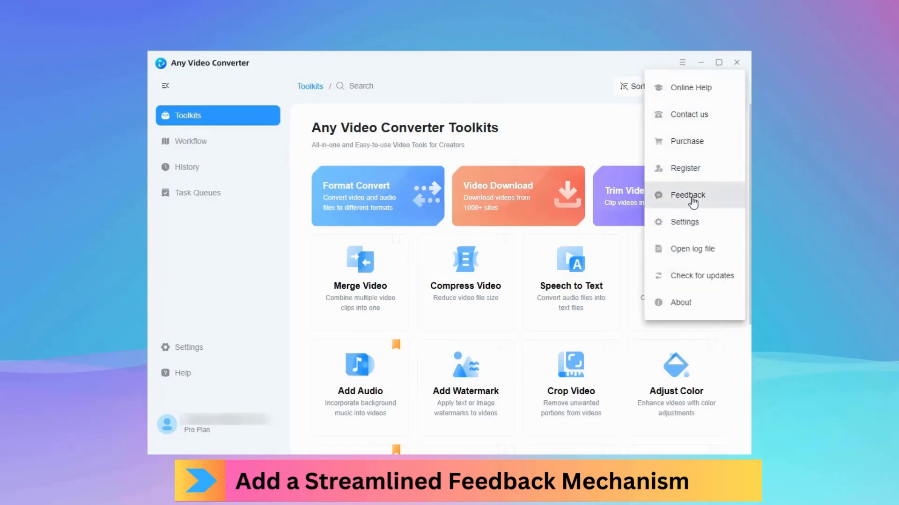
pyautogui.click(692, 197)
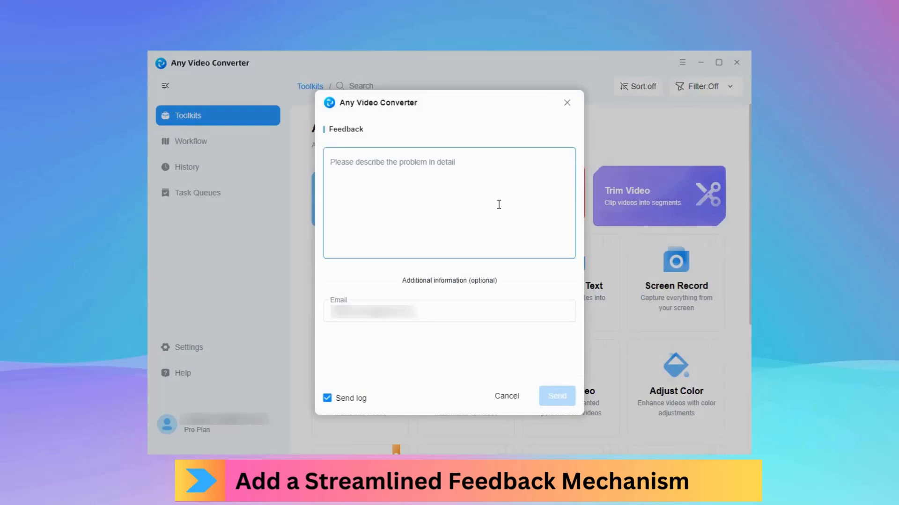